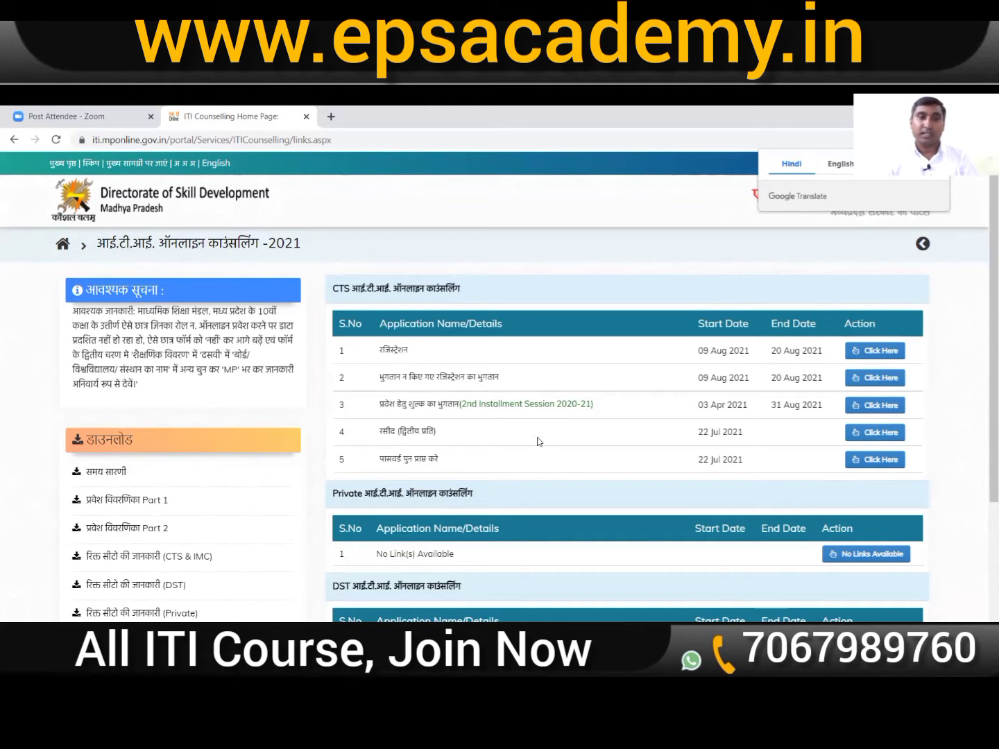
# Step: Open the CTS registration application from the first row of the links page
pyautogui.scroll(-1, 555, 440)
pyautogui.scroll(-2, 602, 490)
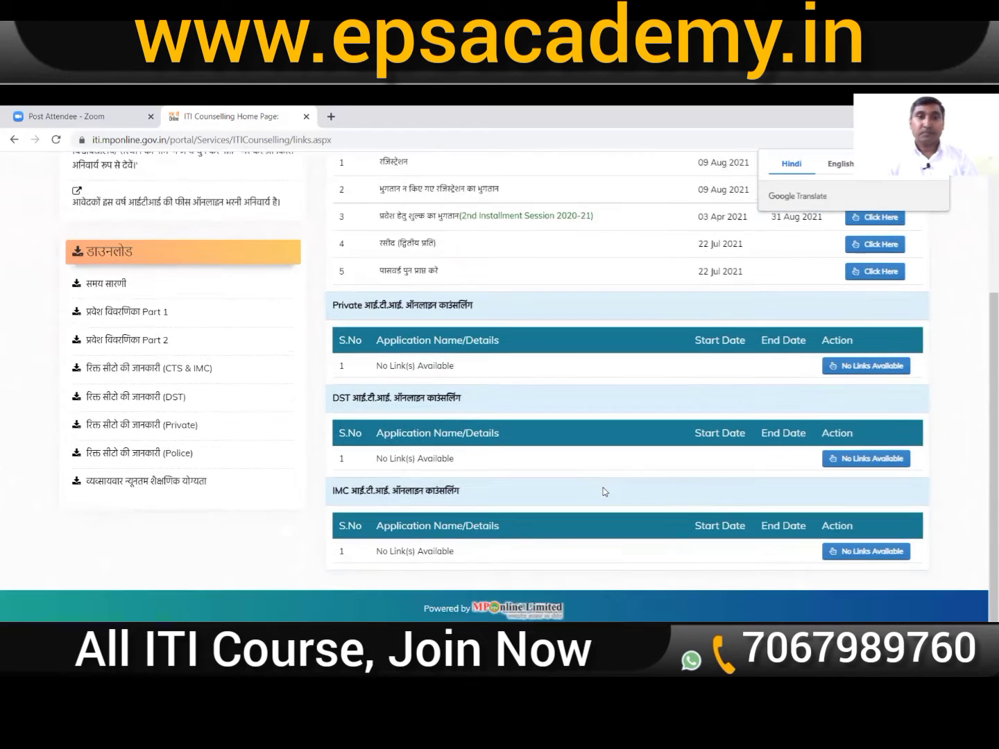
pyautogui.scroll(3, 602, 490)
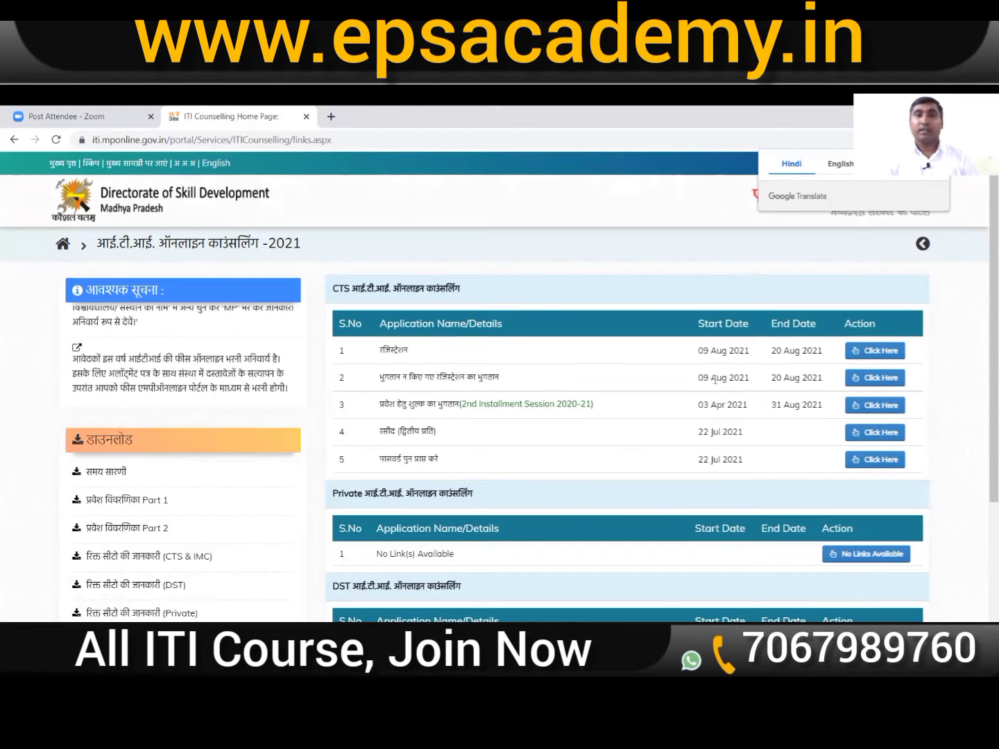
pyautogui.click(878, 353)
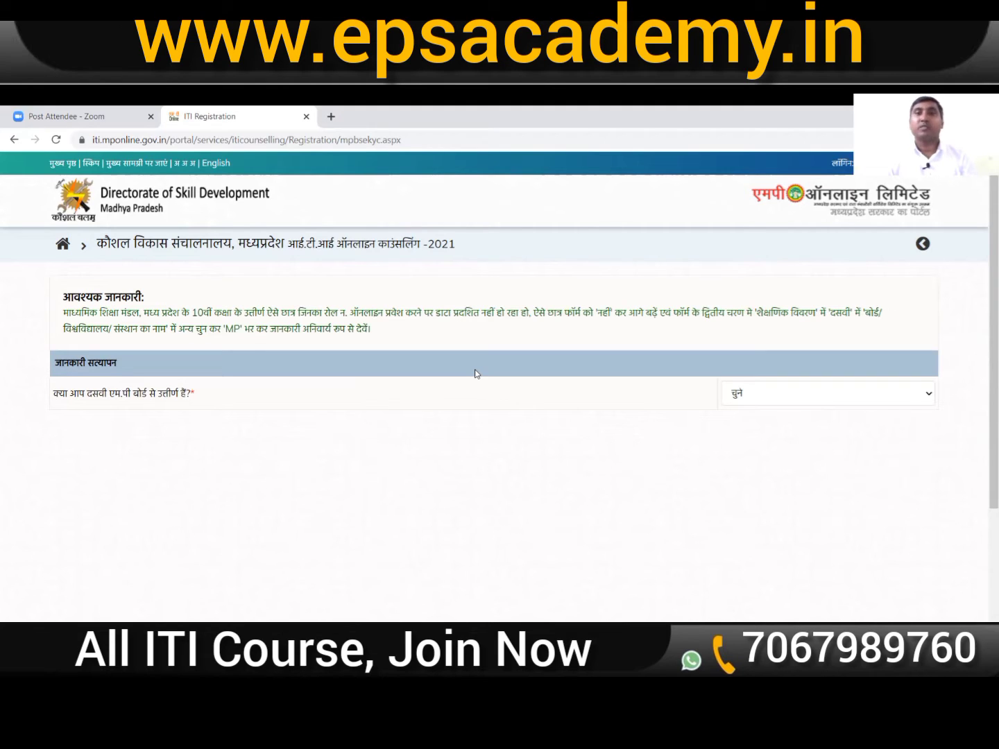
# Step: Answer हाँ to passing tenth from MP board, choose 2013 as passing year, and enter the roll number
pyautogui.click(861, 402)
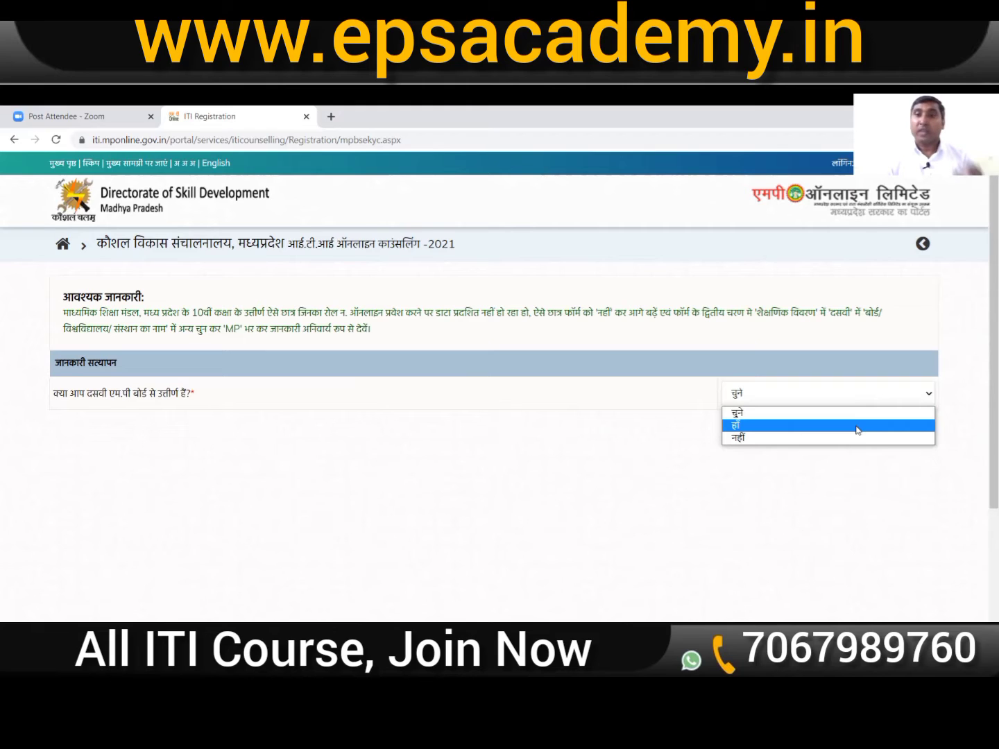
pyautogui.click(858, 430)
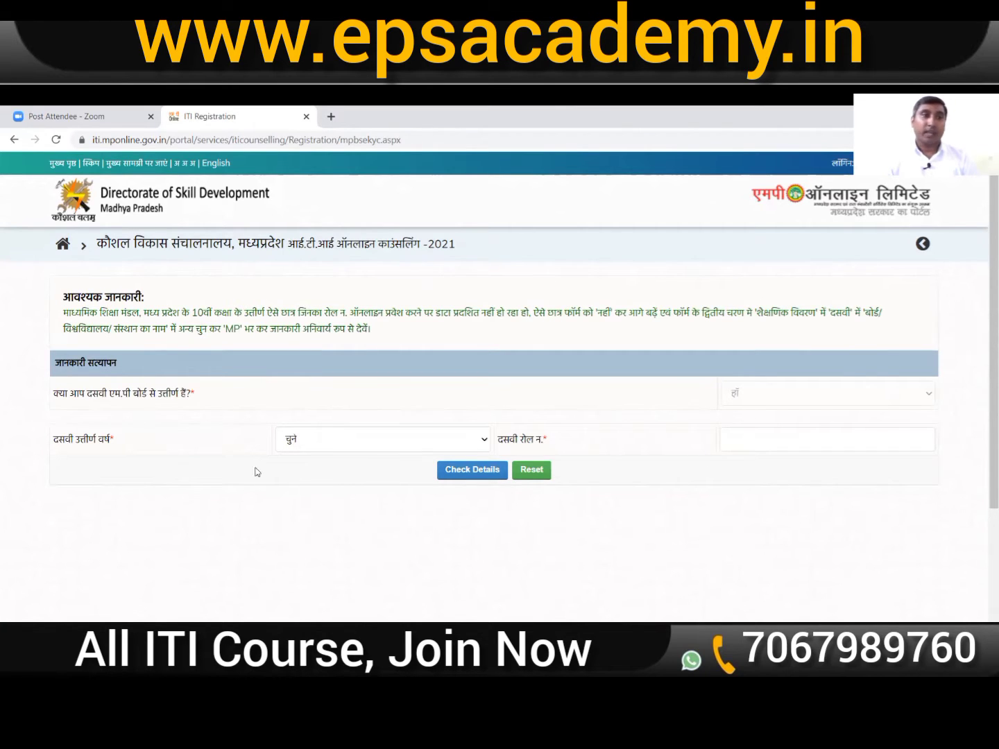
pyautogui.click(319, 445)
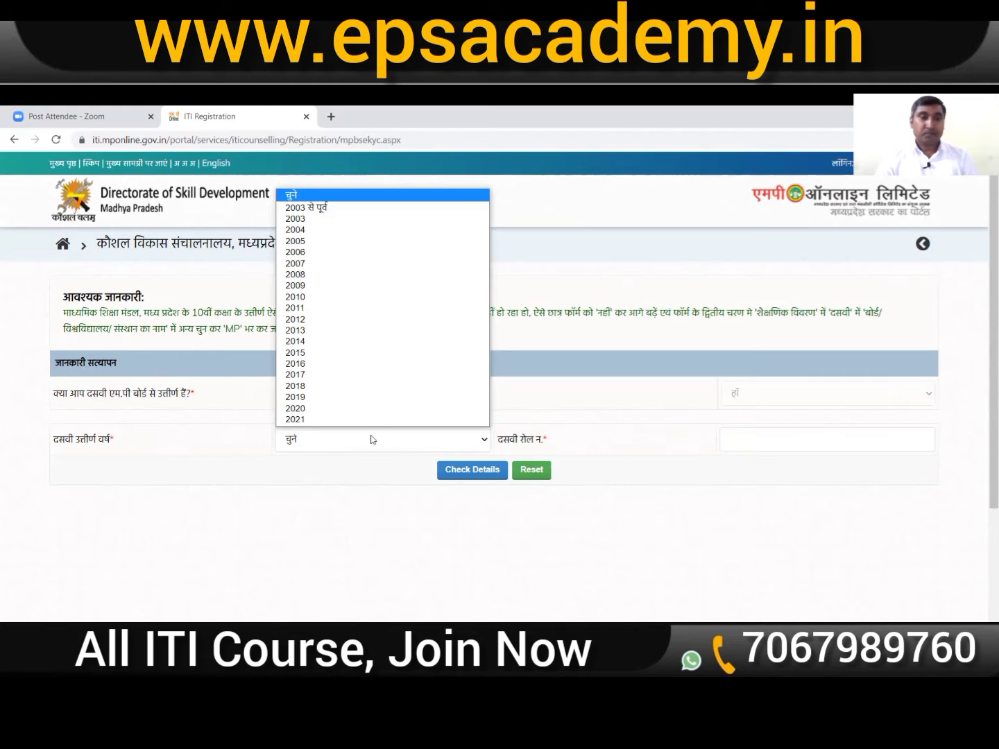
pyautogui.click(318, 330)
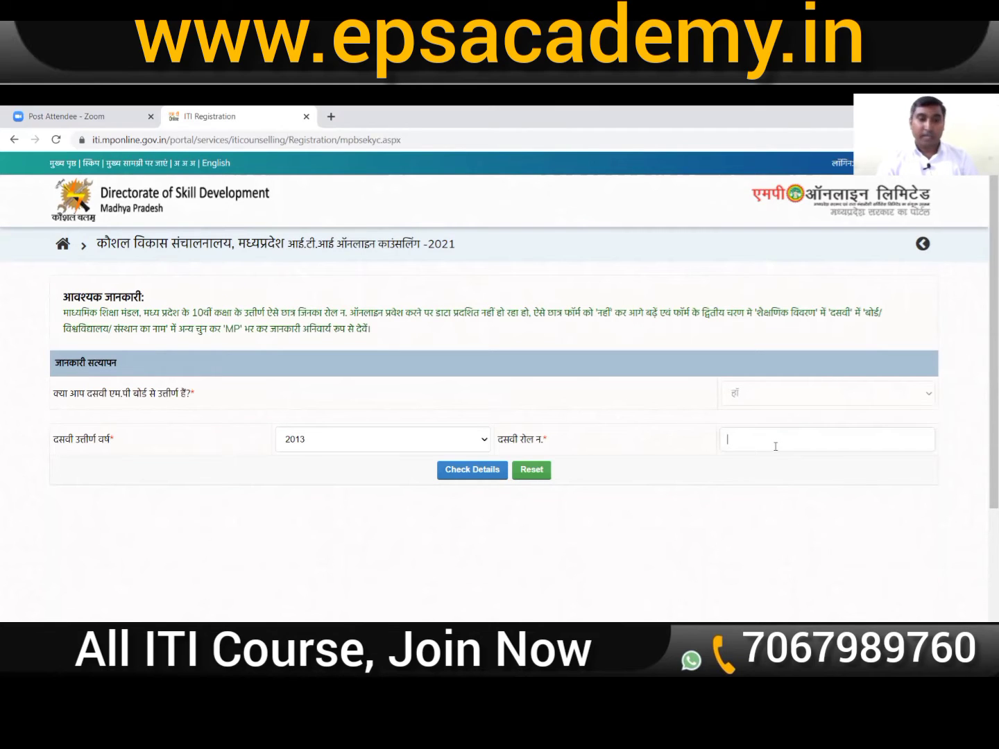
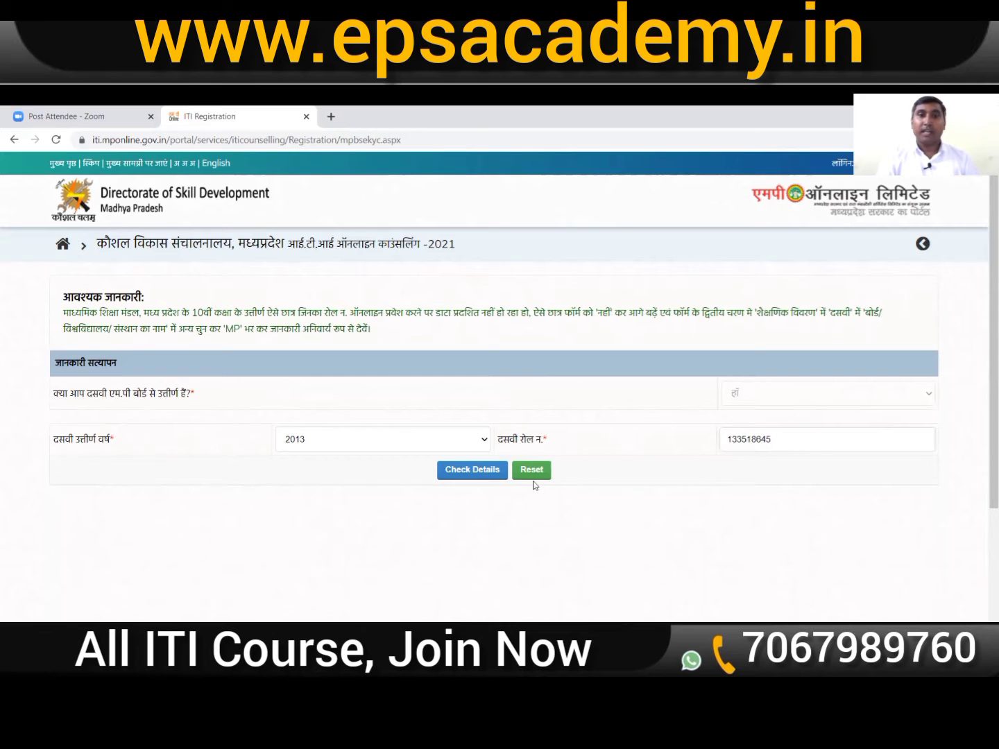
# Step: Fetch the tenth-class details for the roll number and proceed to the prefilled registration form
pyautogui.click(469, 472)
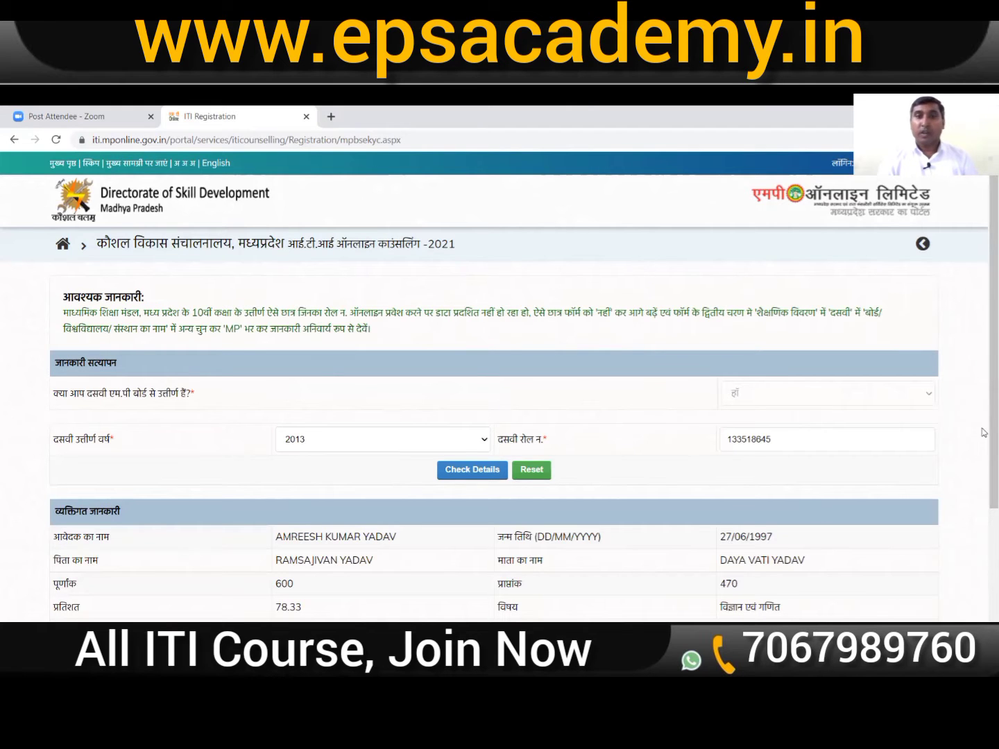
pyautogui.moveTo(985, 426); pyautogui.dragTo(985, 559)
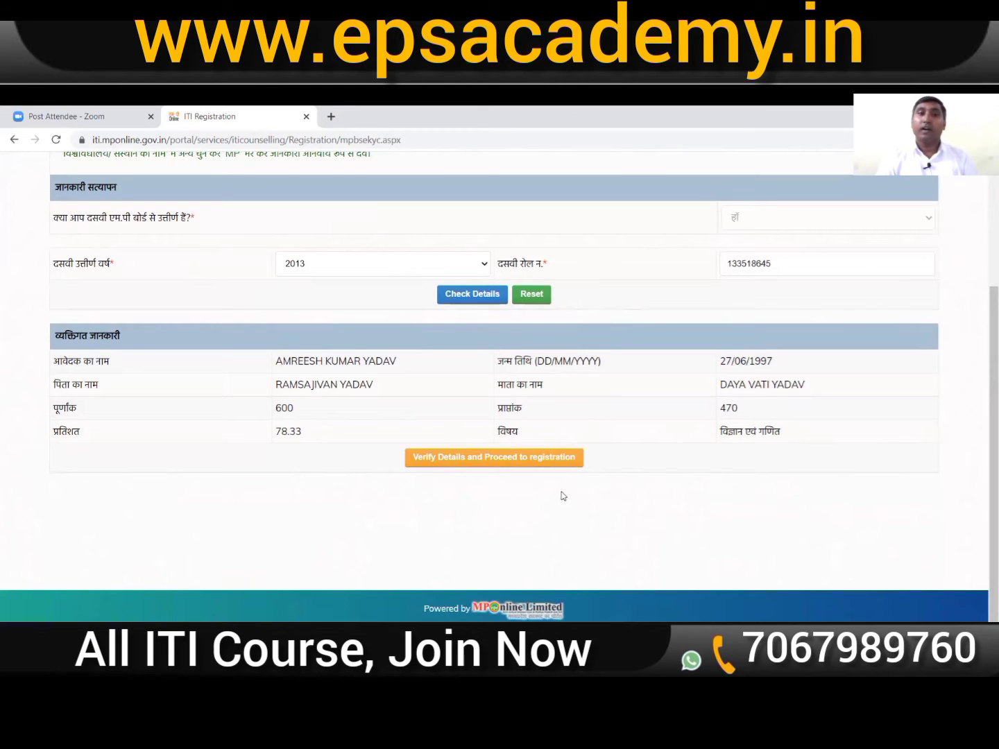
pyautogui.click(515, 462)
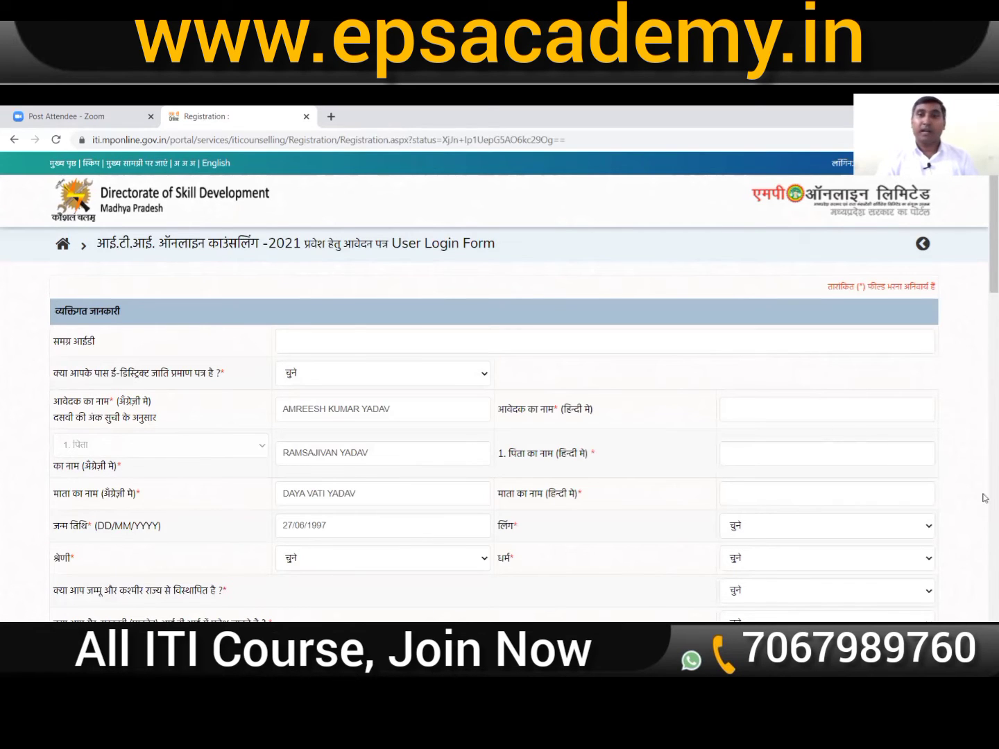
# Step: Answer हां to holding an e-district caste certificate, then enter and clear the caste registration number
pyautogui.scroll(-1, 834, 432)
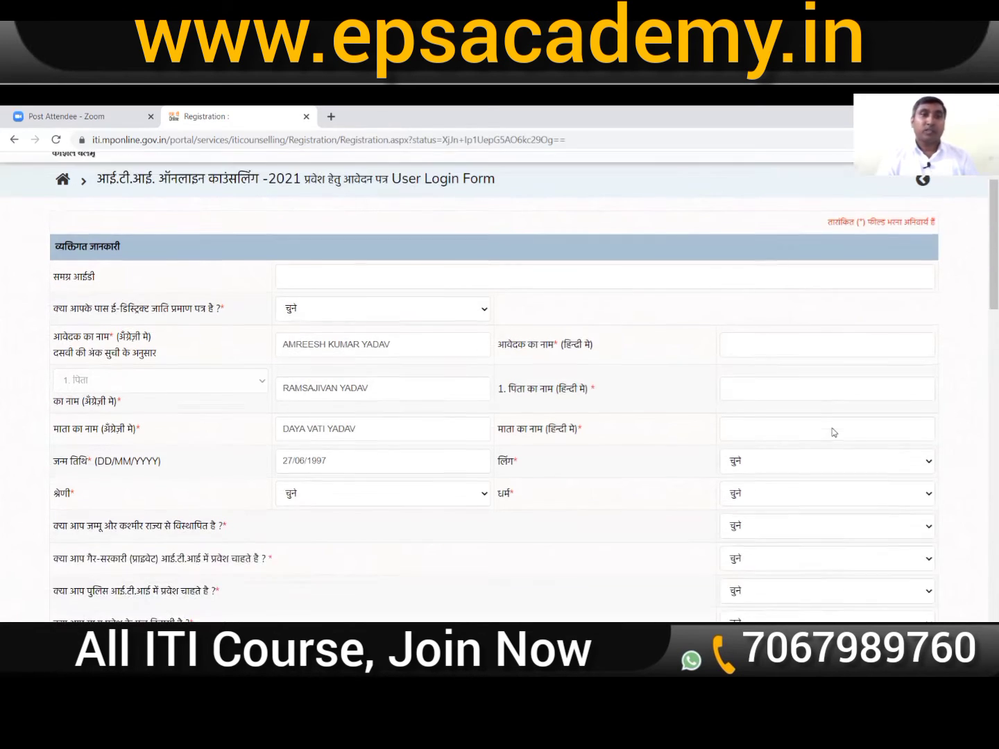
pyautogui.scroll(-1, 834, 431)
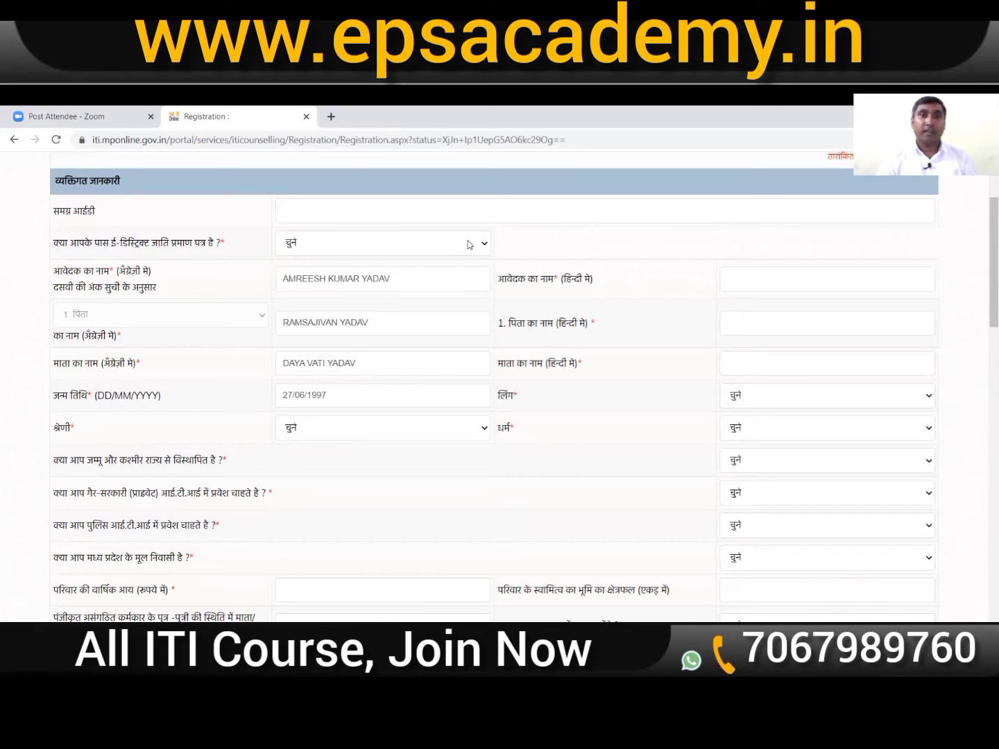
pyautogui.click(468, 243)
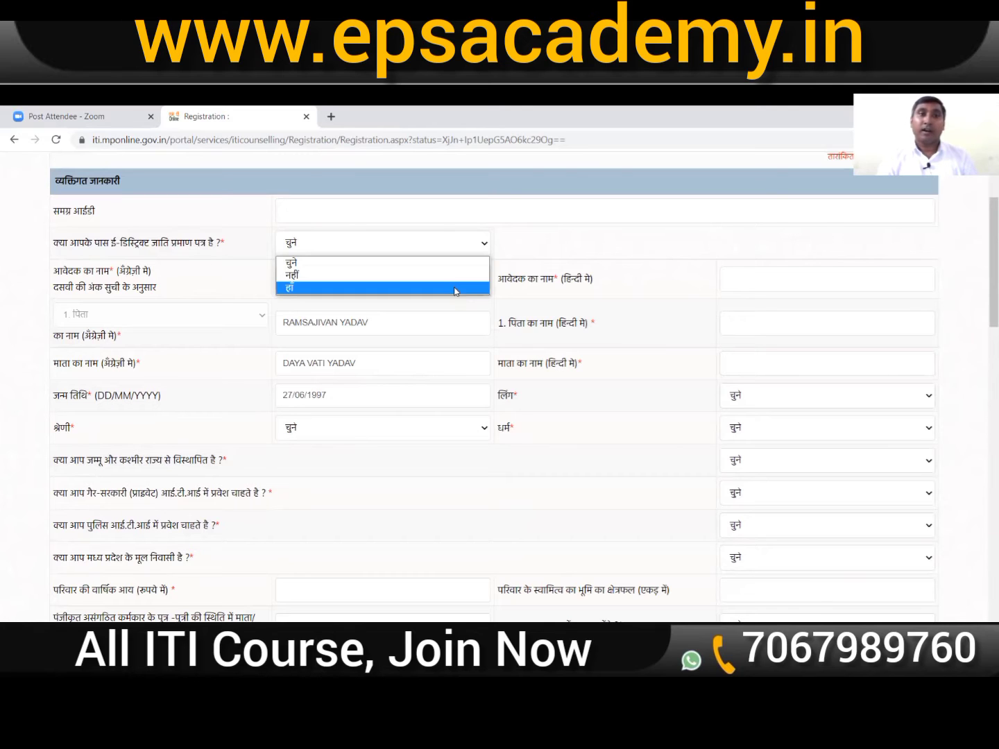
pyautogui.click(456, 288)
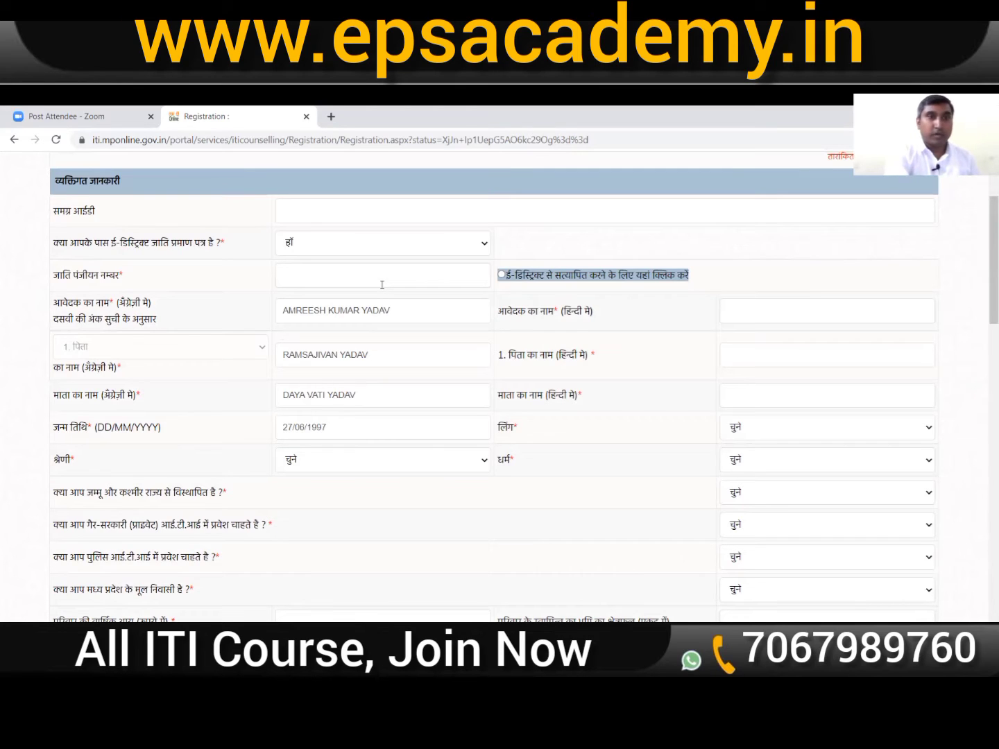
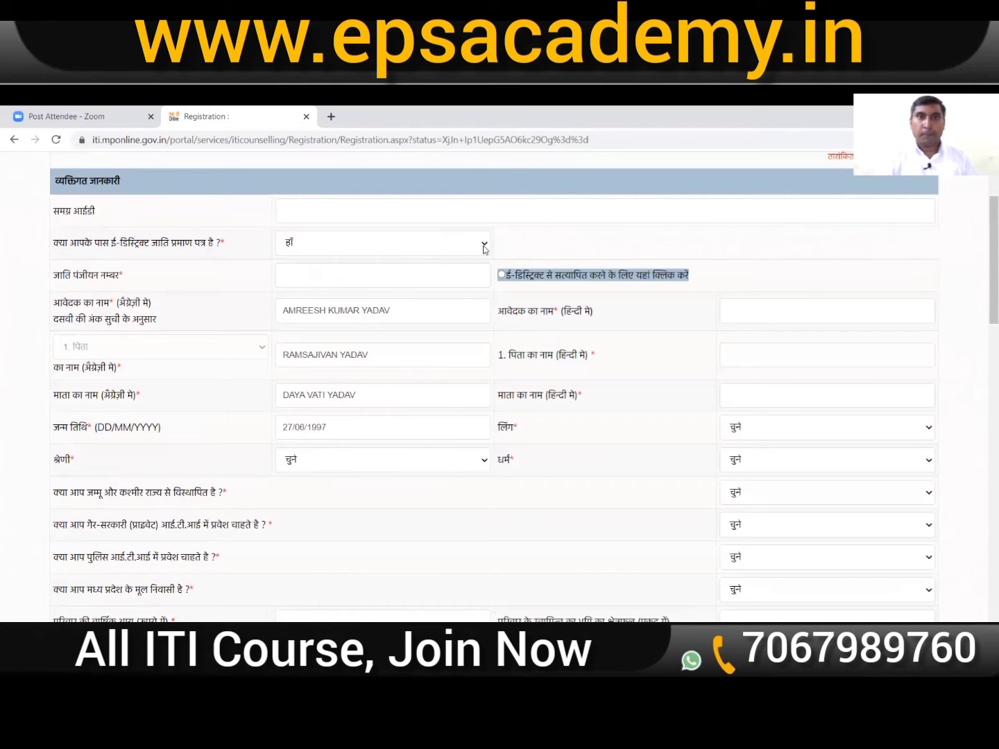
# Step: Change the caste certificate answer to नहीं and enter the applicant's full name in Hindi
pyautogui.click(455, 242)
pyautogui.click(455, 274)
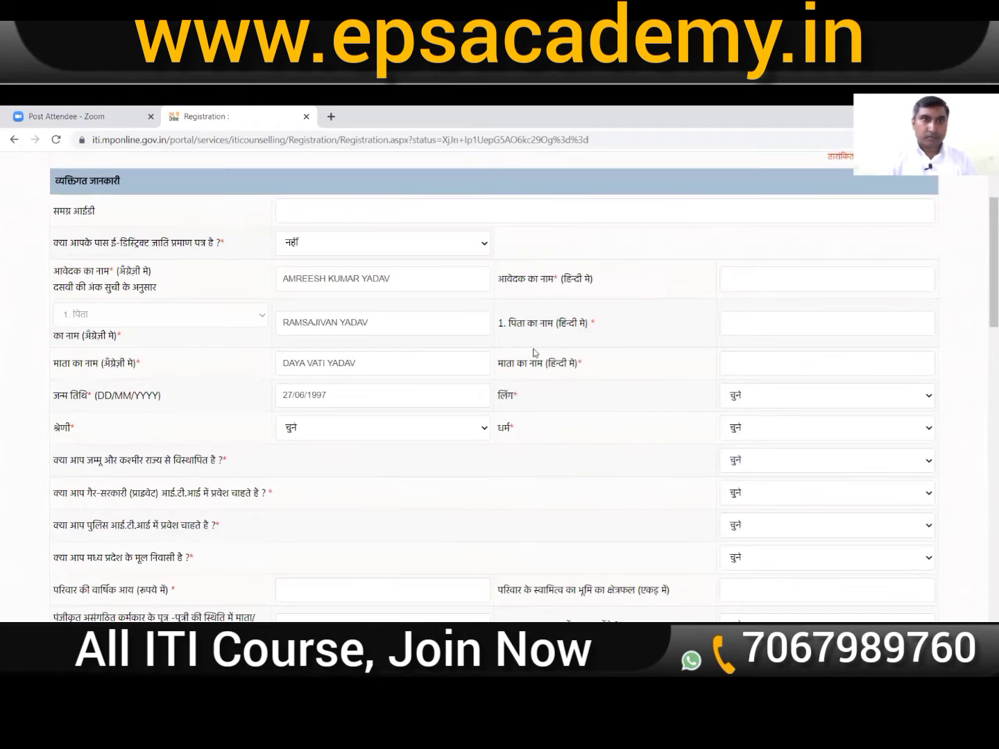
pyautogui.click(789, 286)
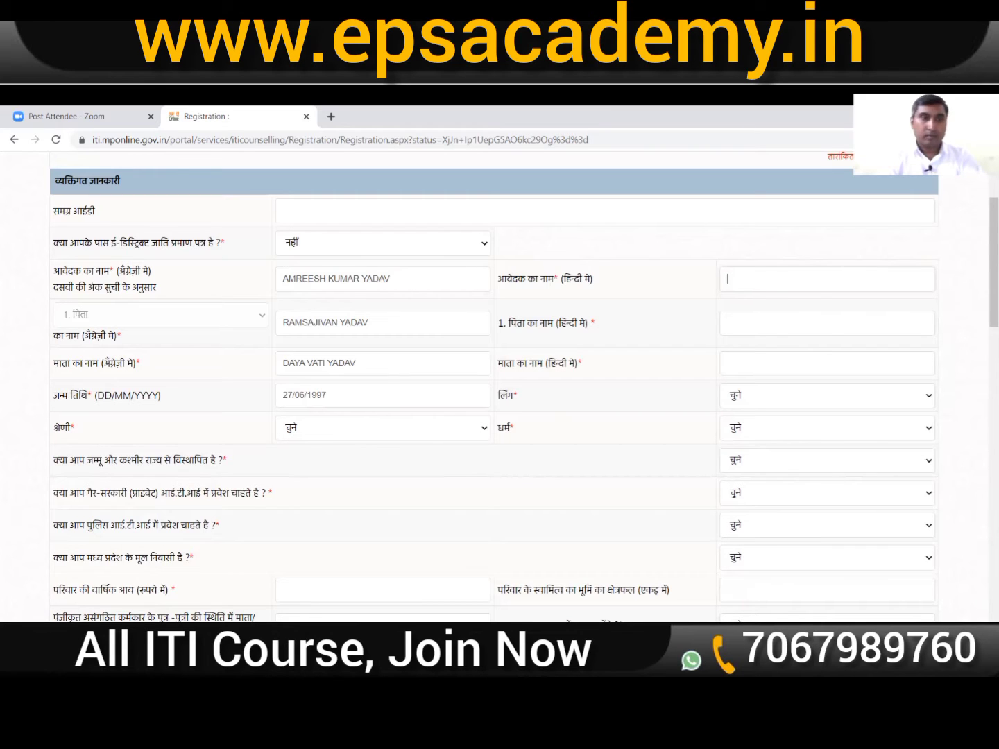
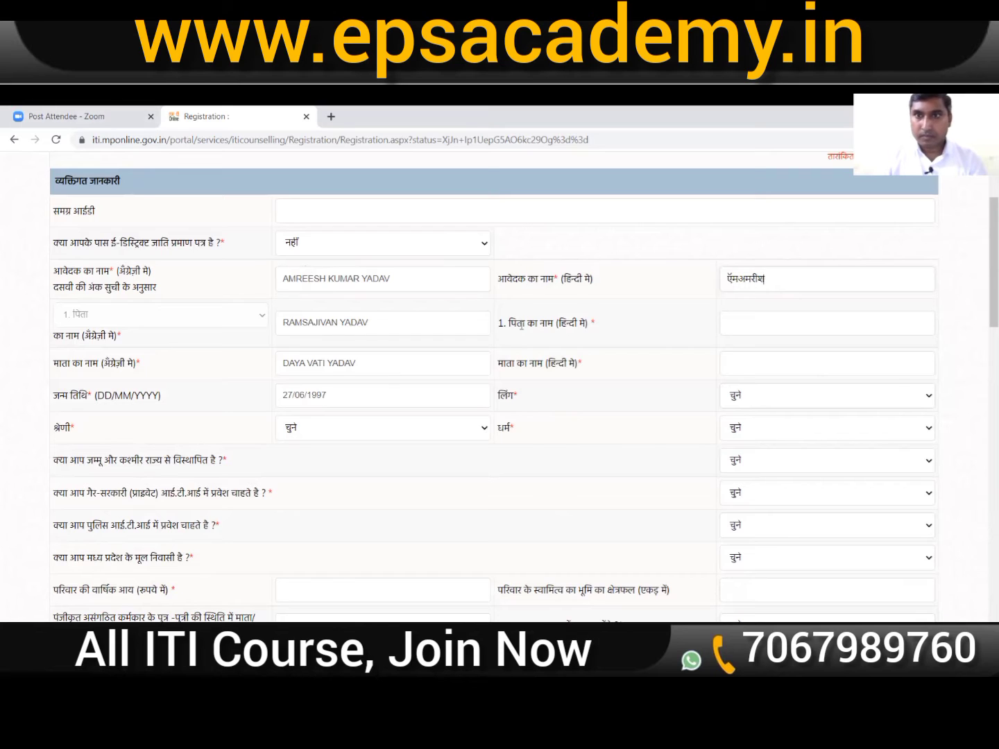
pyautogui.click(796, 278)
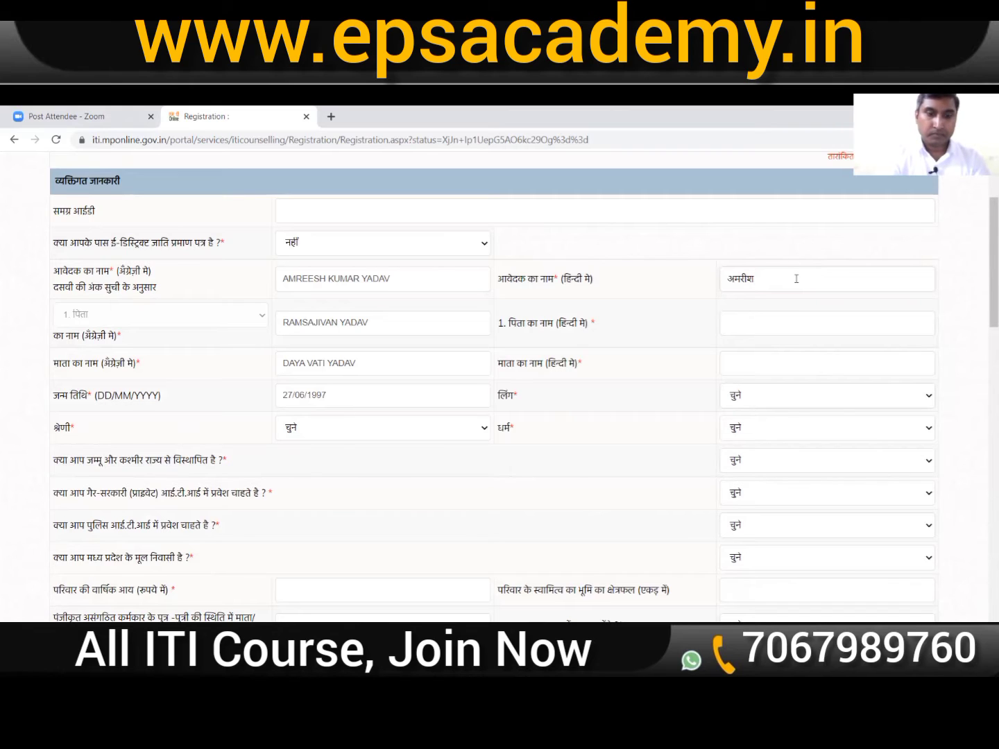
pyautogui.click(791, 331)
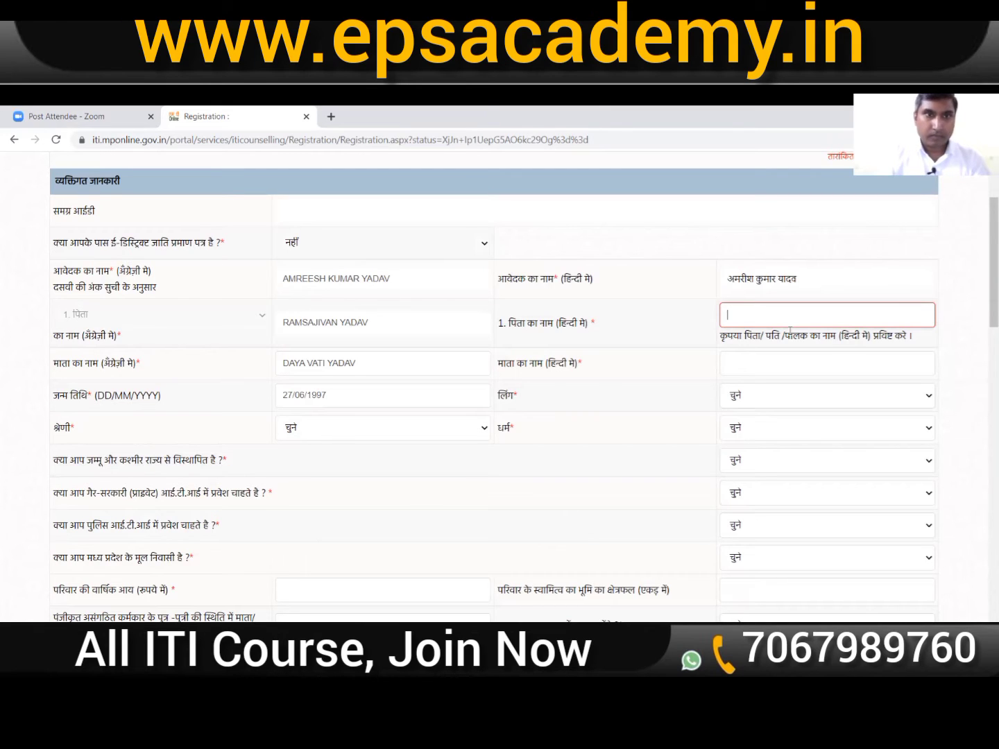
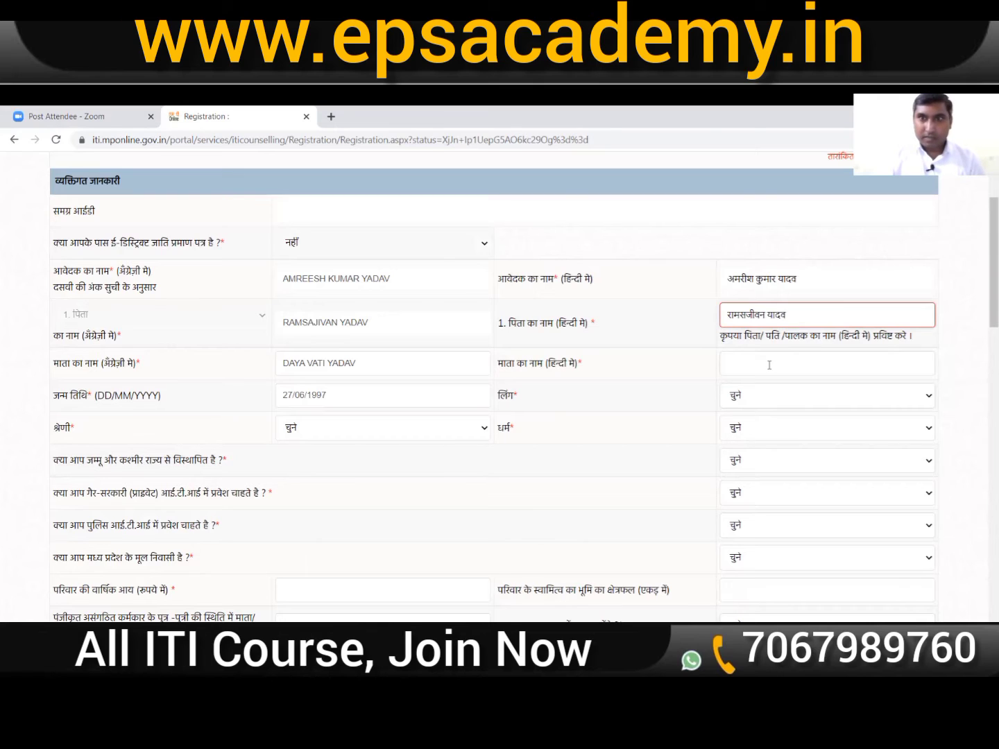
# Step: Enter the father's name and the mother's name in Hindi script
pyautogui.click(770, 365)
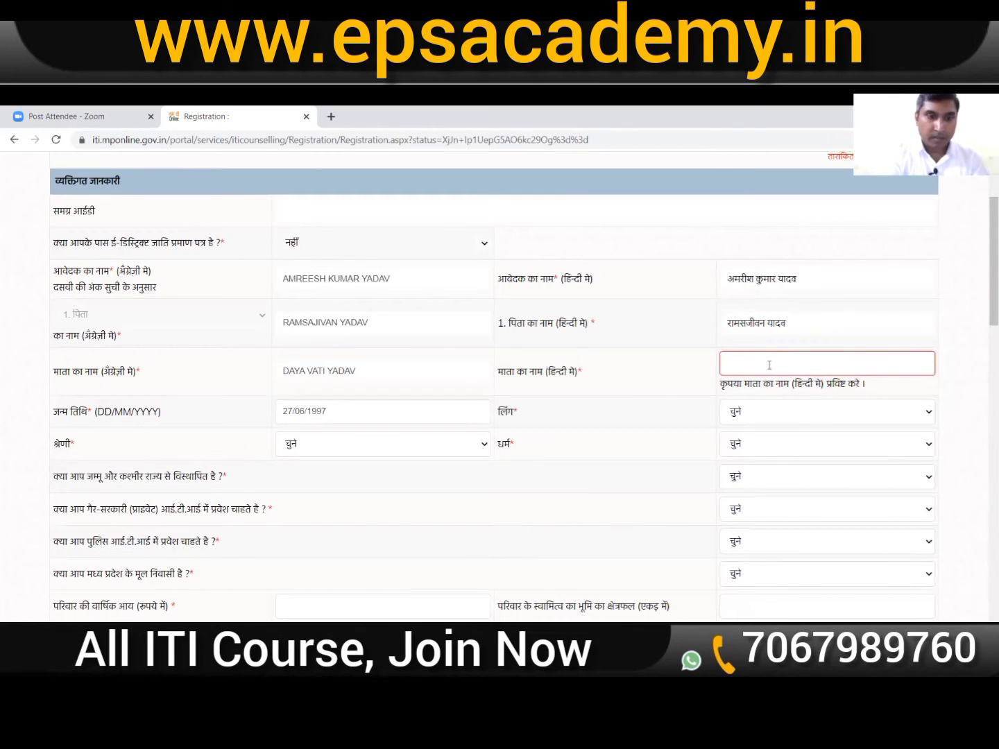
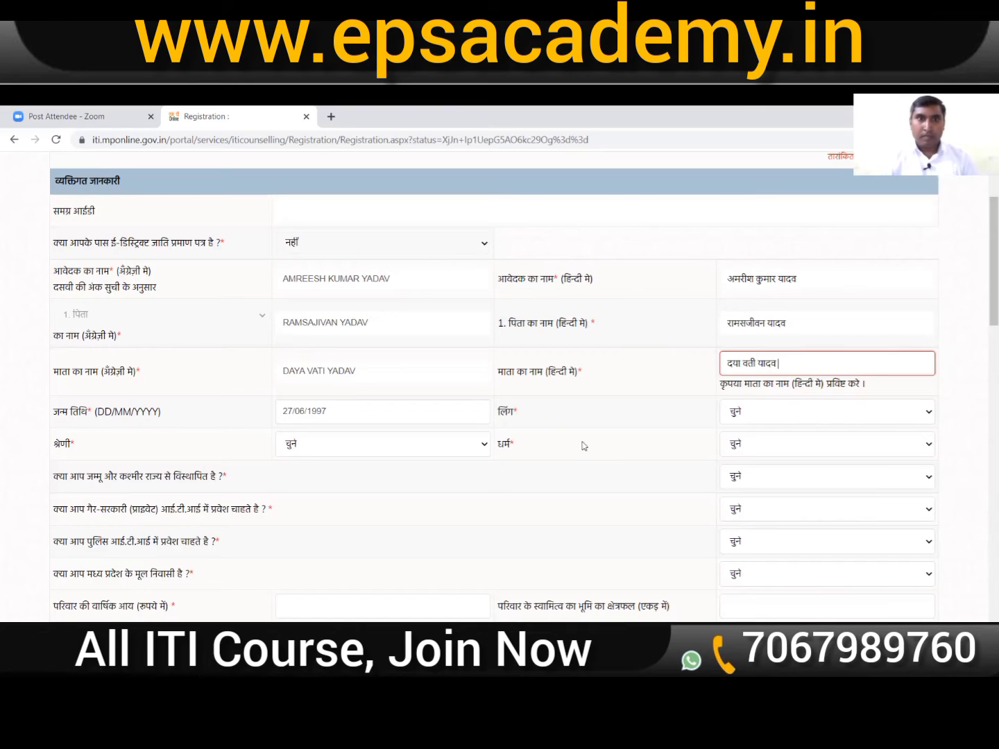
# Step: Set gender to पुरुष, category to अ.पि.व and religion to हिन्दू
pyautogui.click(801, 417)
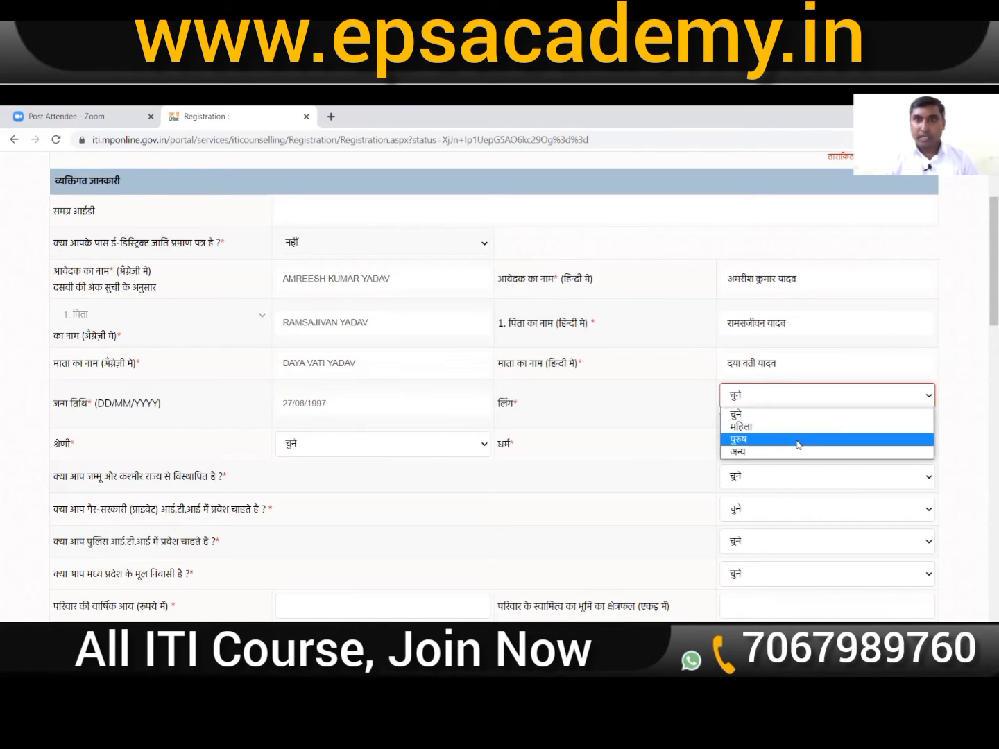
pyautogui.click(799, 440)
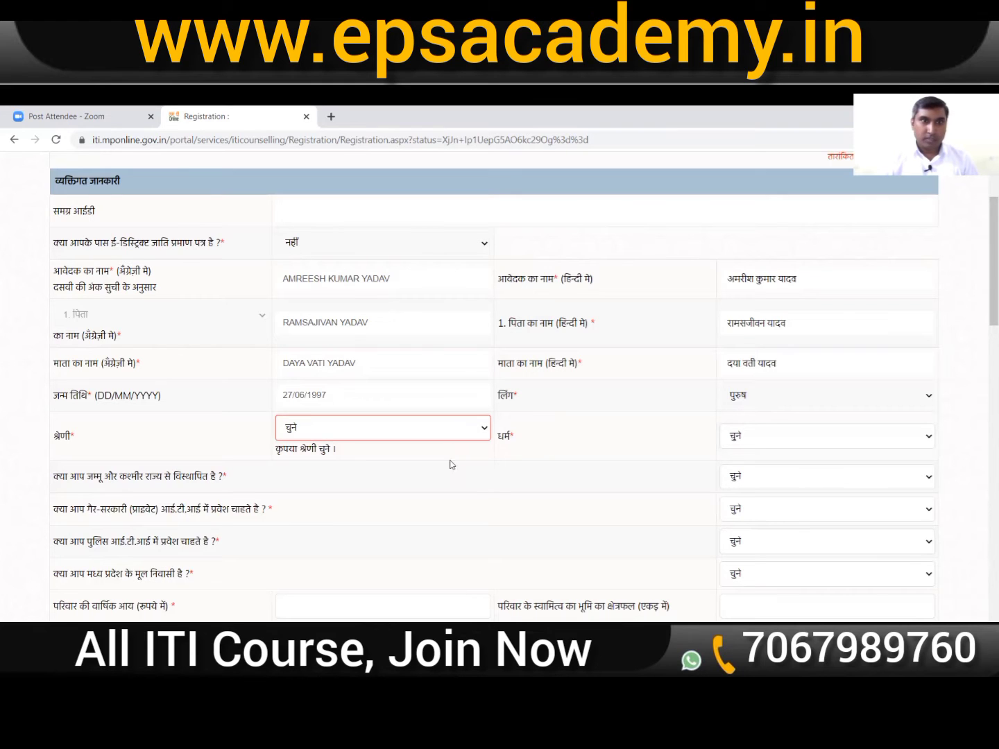
pyautogui.click(451, 428)
pyautogui.click(449, 472)
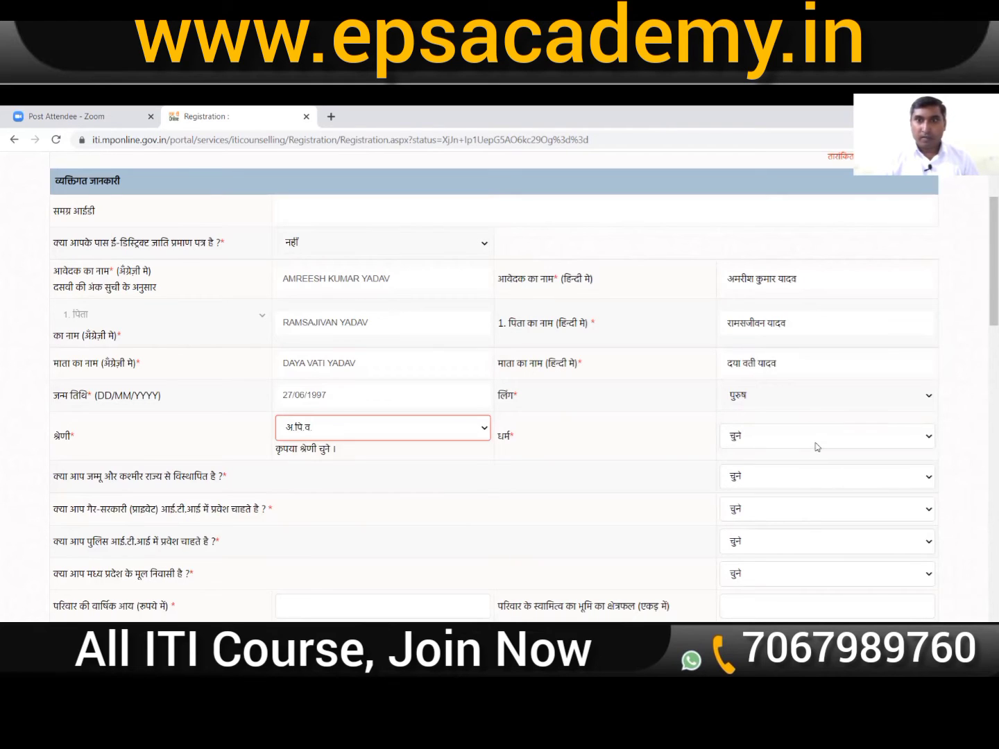
pyautogui.click(816, 444)
pyautogui.click(802, 472)
# Step: Answer नहीं for J&K displacement, हाँ for private ITI, नहीं for police ITI, हाँ for MP domicile
pyautogui.scroll(-3, 635, 441)
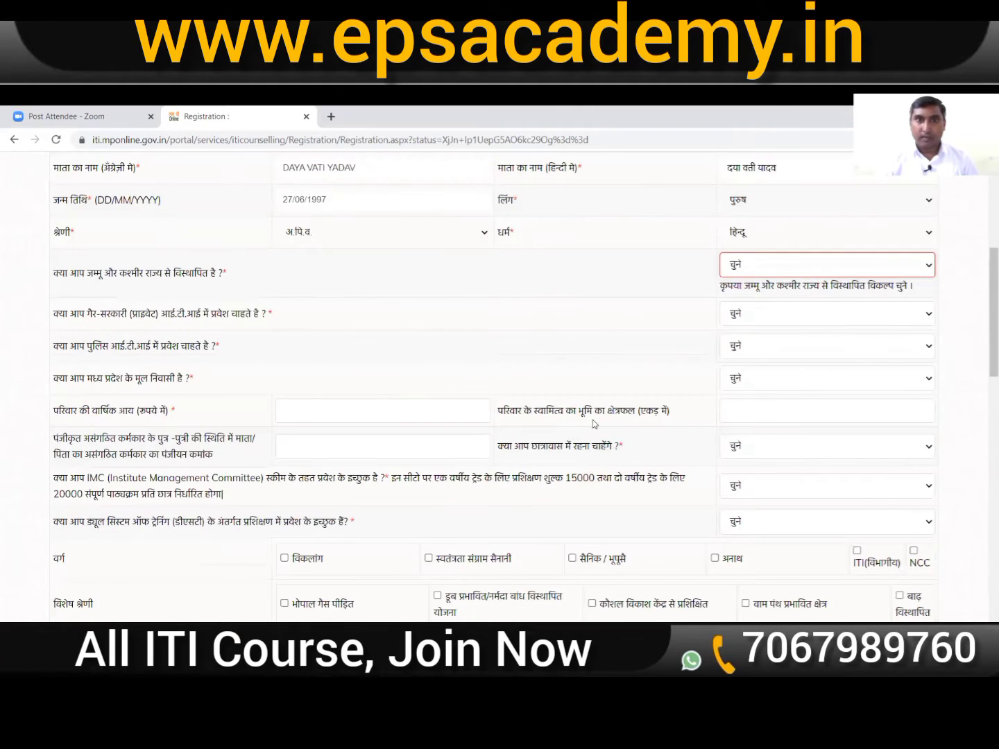
pyautogui.click(867, 275)
pyautogui.click(842, 302)
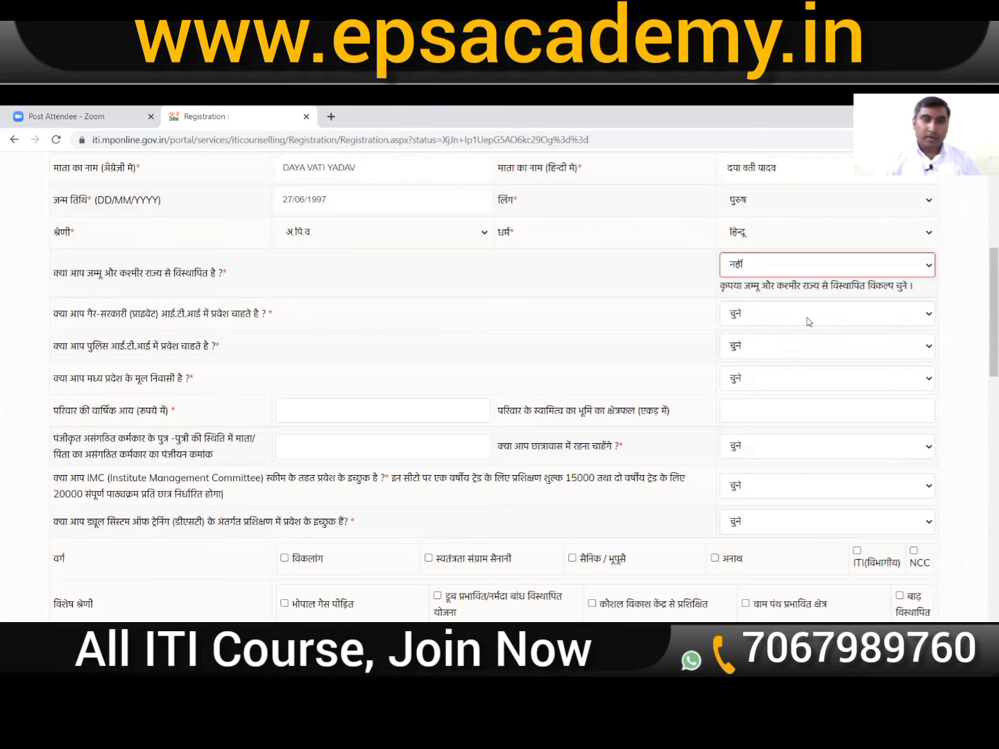
pyautogui.click(808, 322)
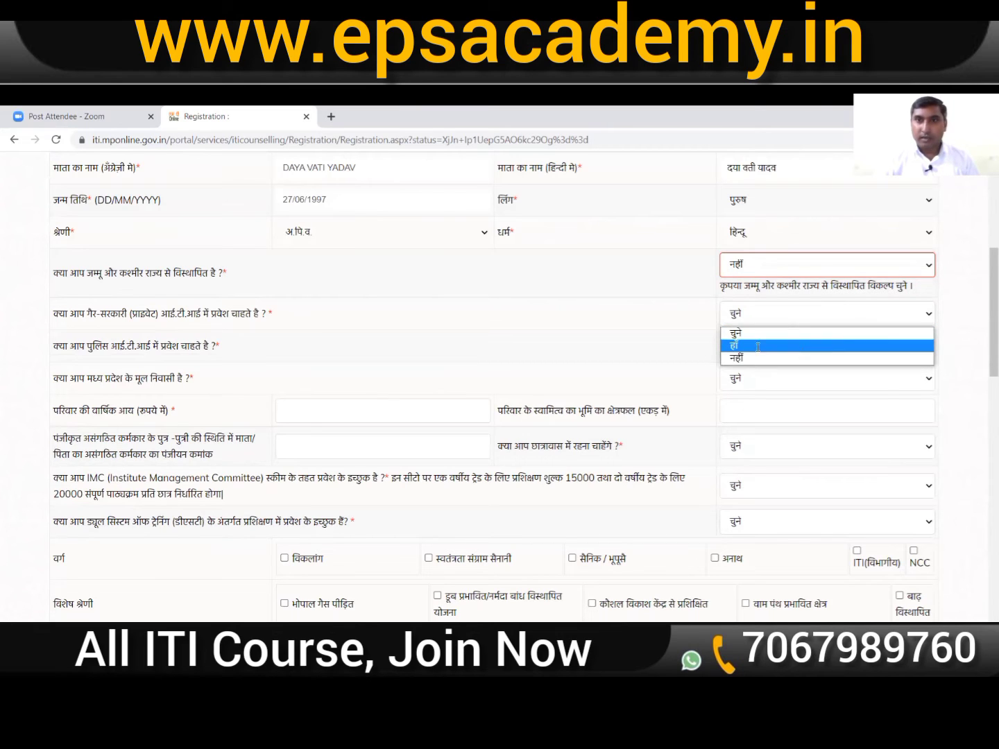
pyautogui.click(802, 347)
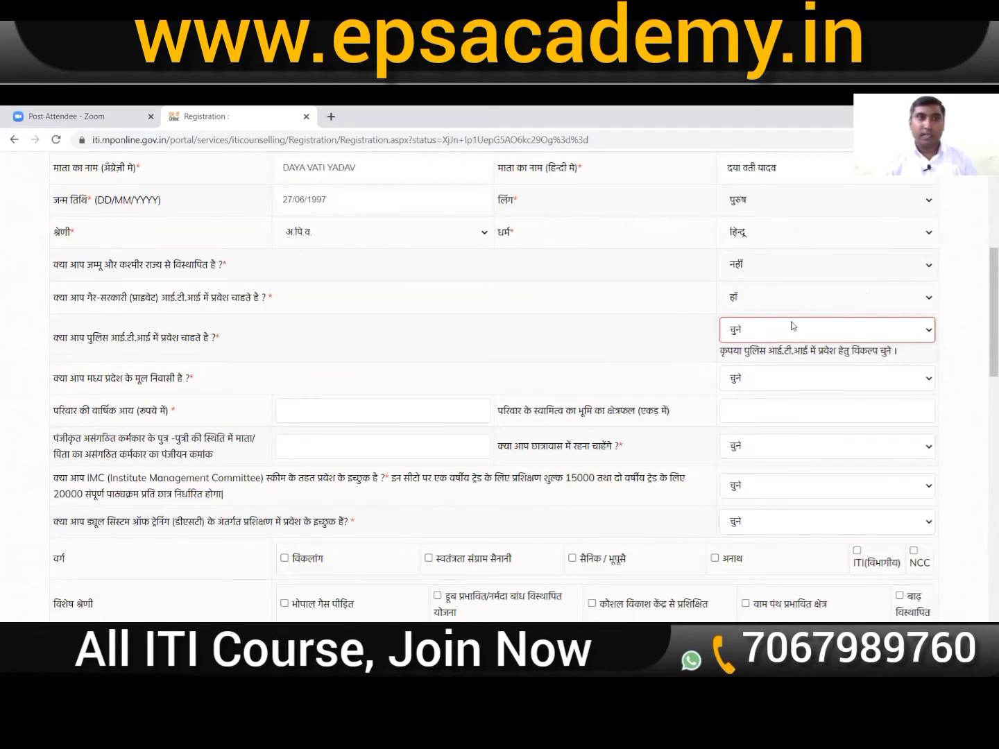
pyautogui.click(840, 336)
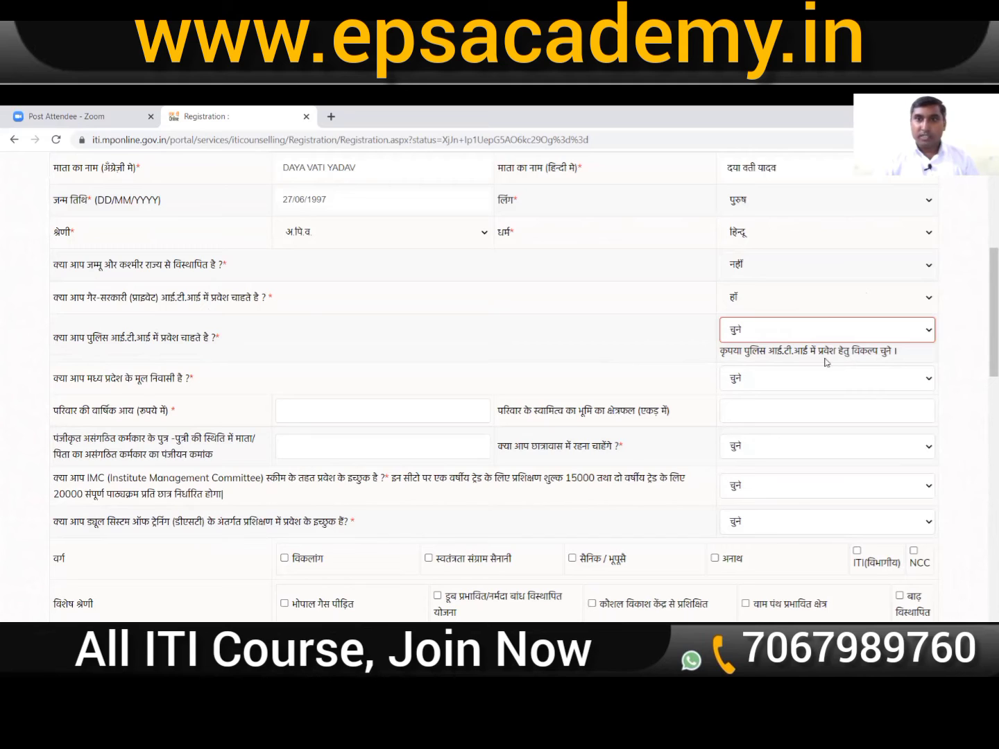
pyautogui.click(836, 372)
pyautogui.scroll(-1, 837, 369)
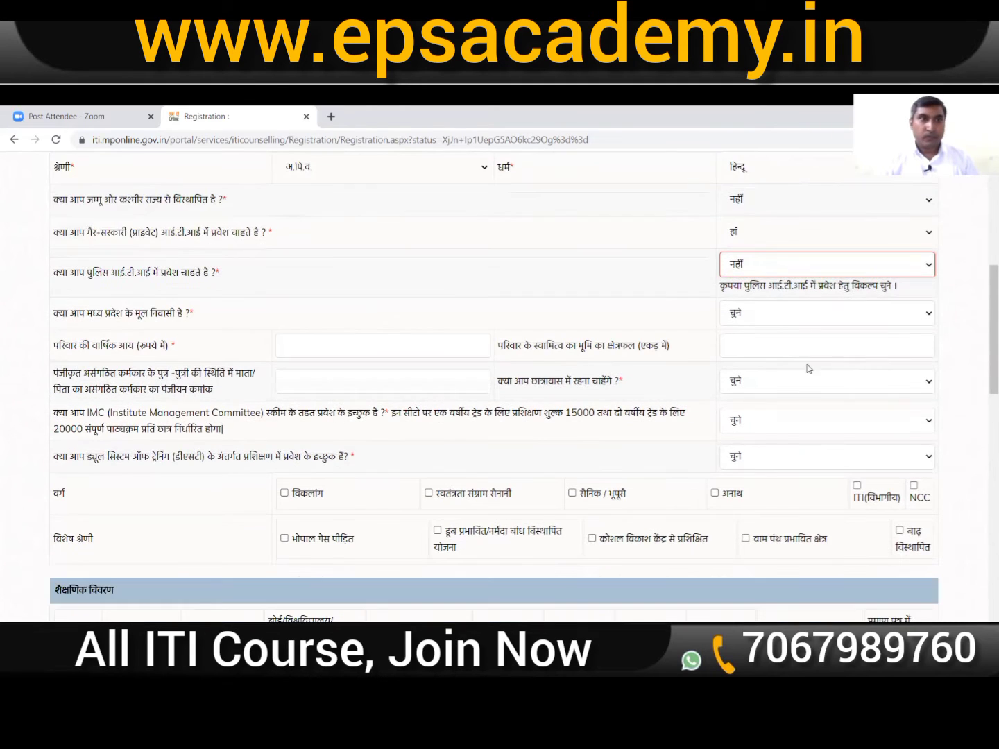
pyautogui.click(827, 324)
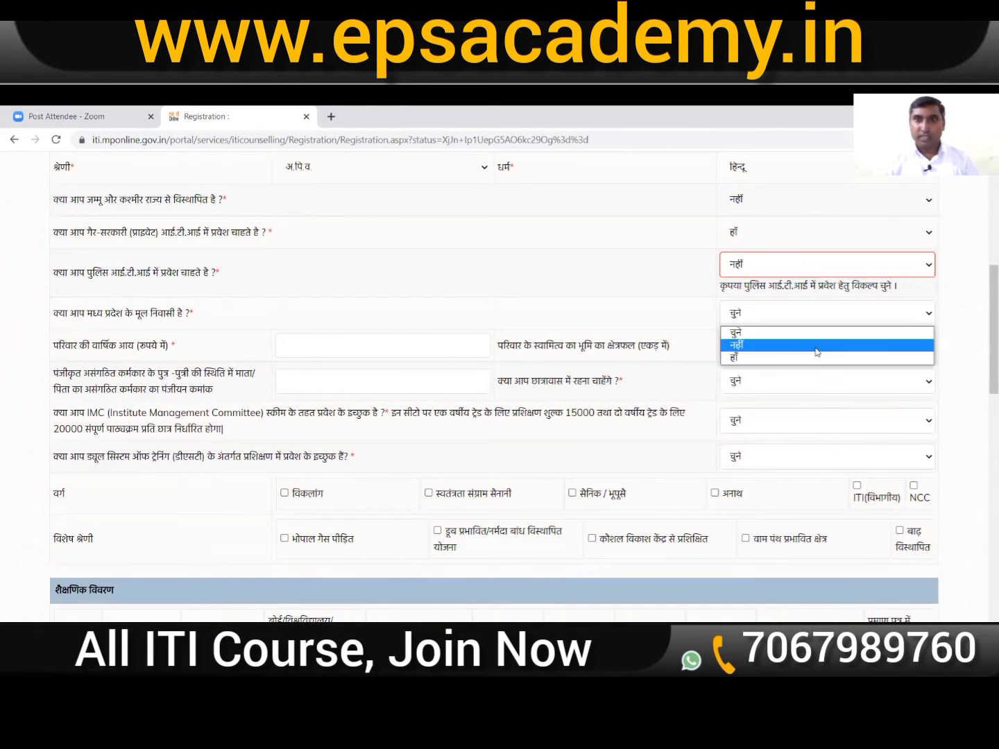
pyautogui.click(816, 358)
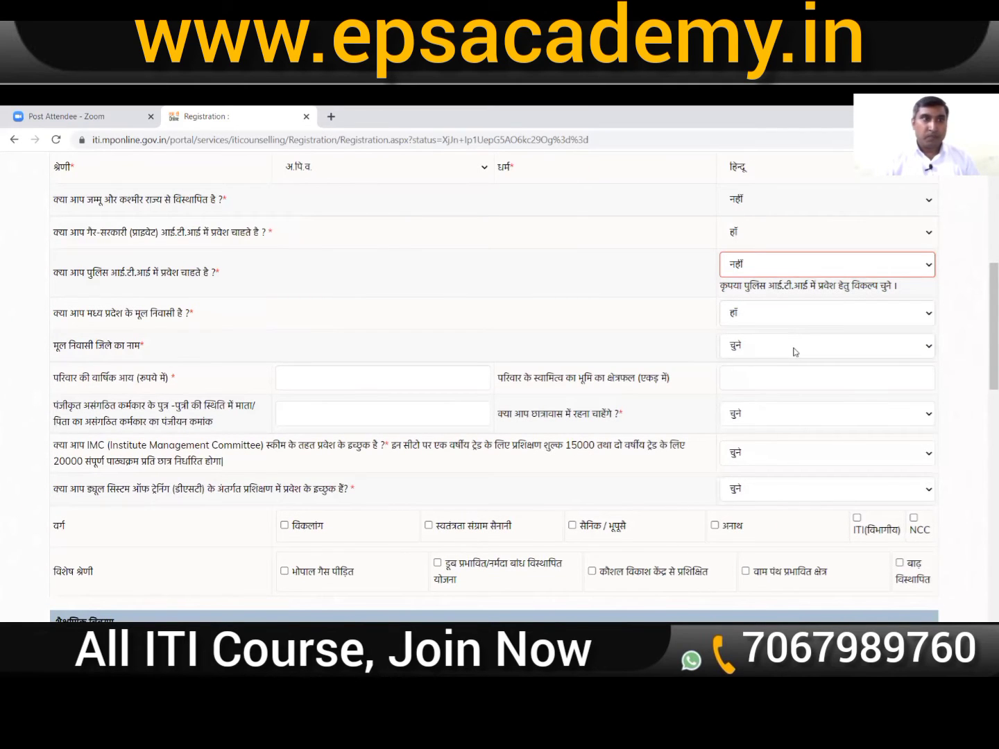
# Step: Choose 49 सीधी as home district and enter 45000 as annual family income
pyautogui.click(795, 352)
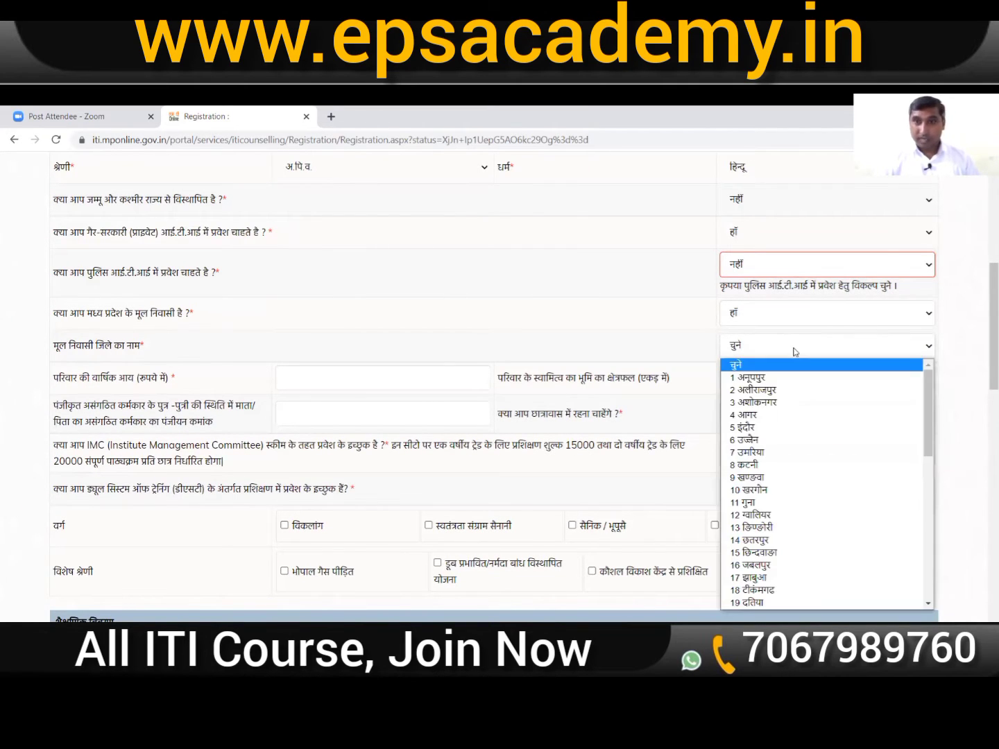
pyautogui.scroll(-5, 842, 504)
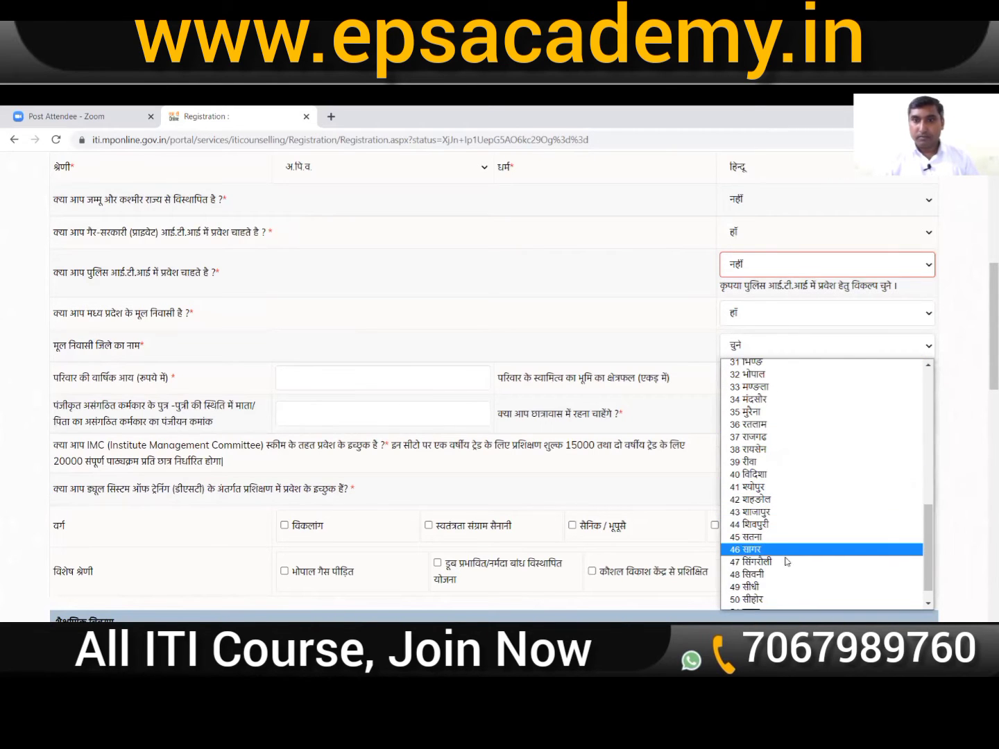
pyautogui.click(784, 589)
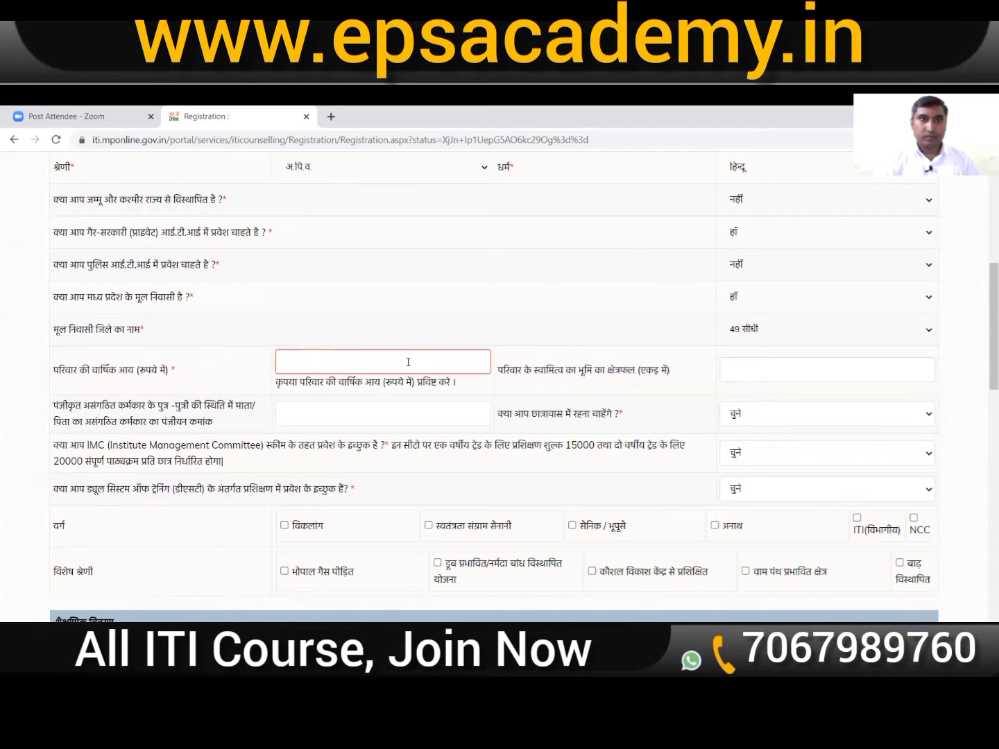
pyautogui.write('45000')
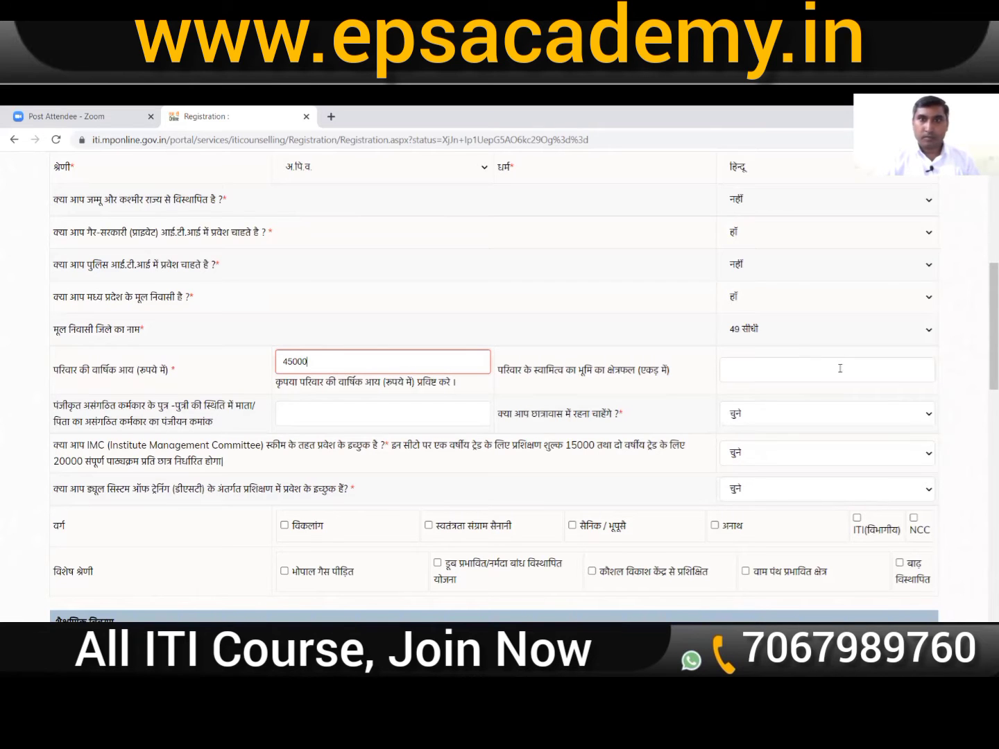
# Step: Answer नहीं to both the hostel stay and IMC scheme questions
pyautogui.click(793, 399)
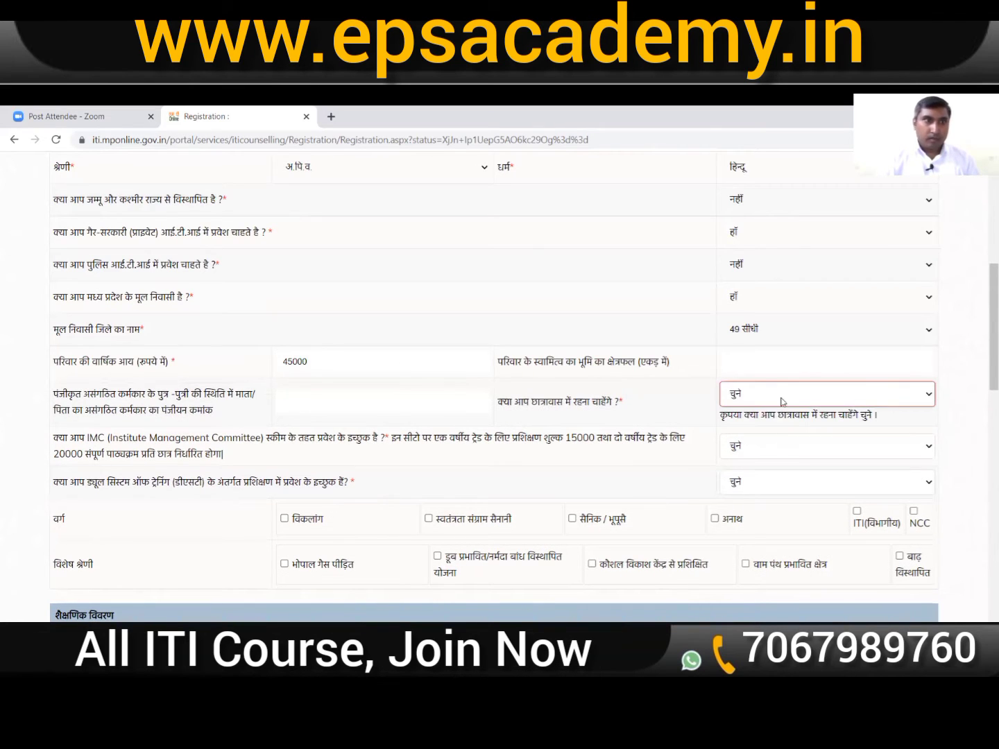
pyautogui.click(782, 396)
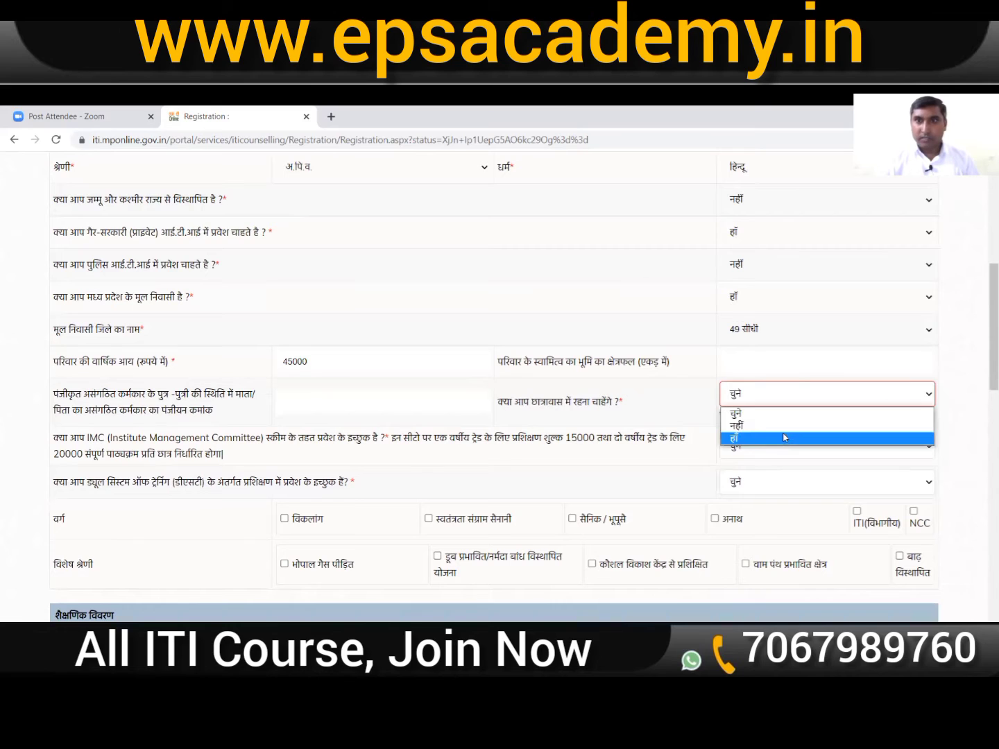
pyautogui.click(787, 426)
pyautogui.scroll(-2, 823, 316)
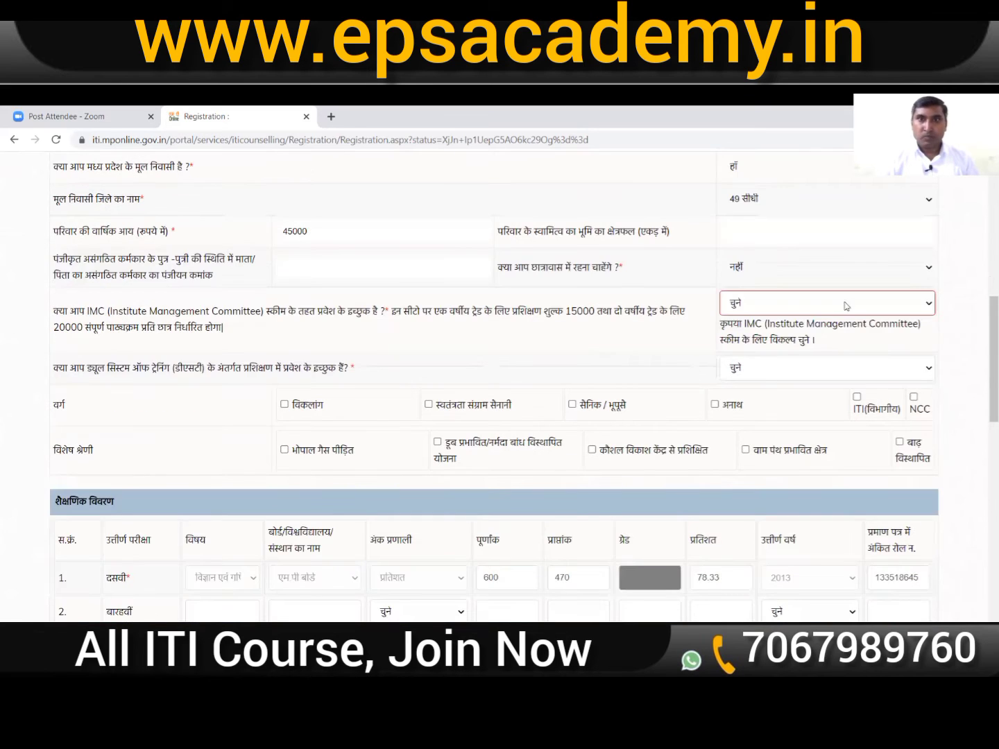
pyautogui.click(823, 303)
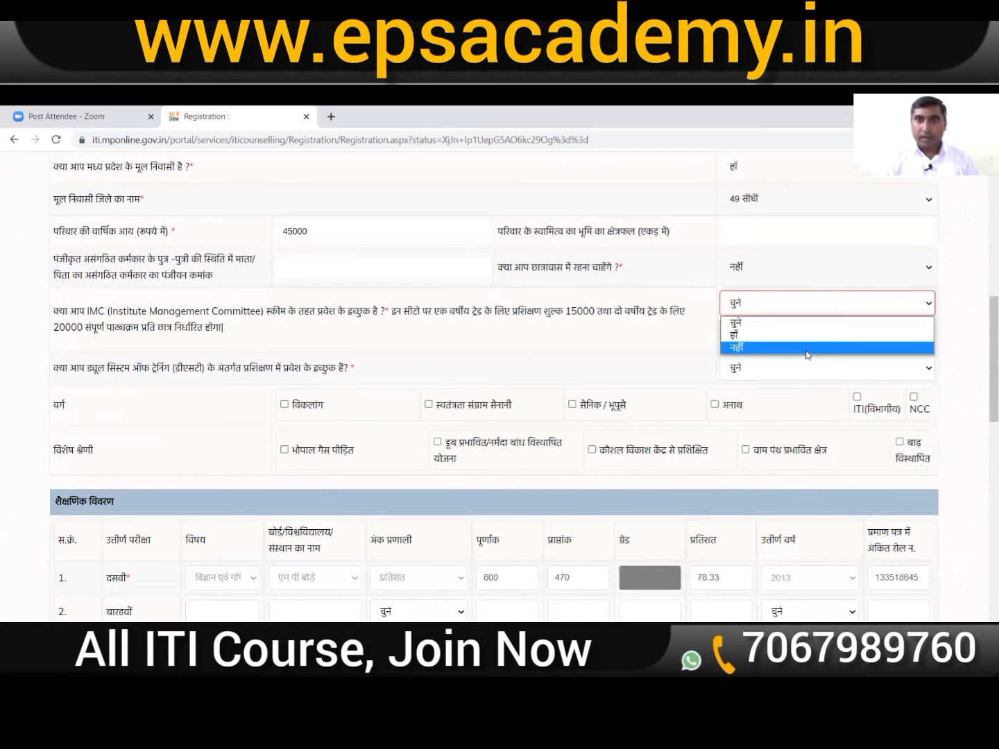
pyautogui.click(806, 354)
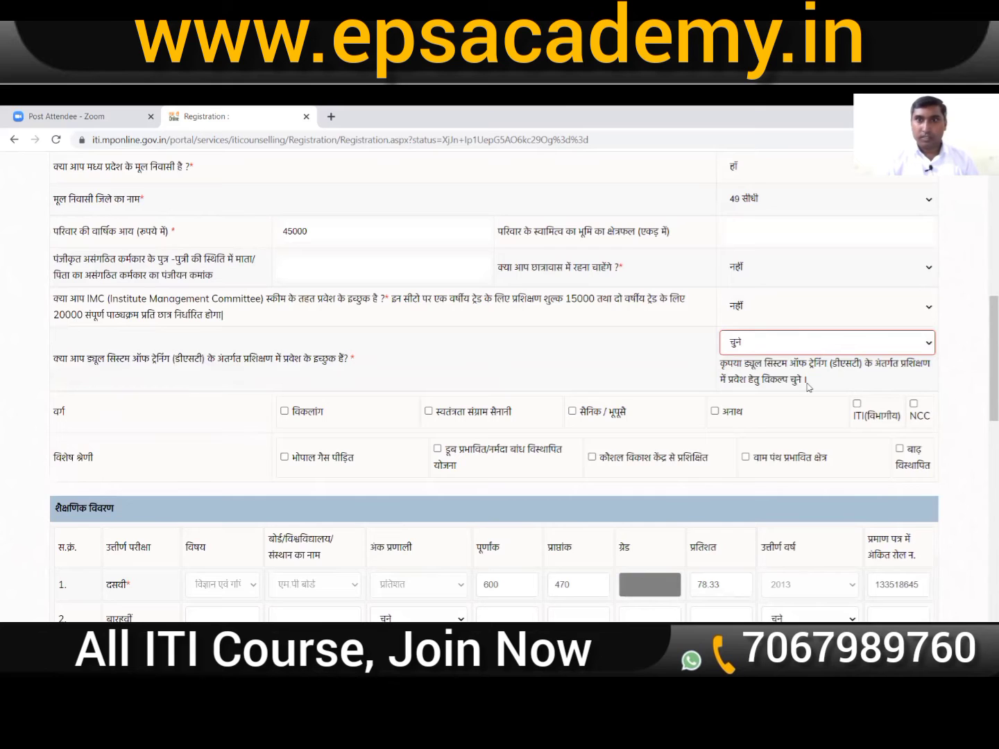
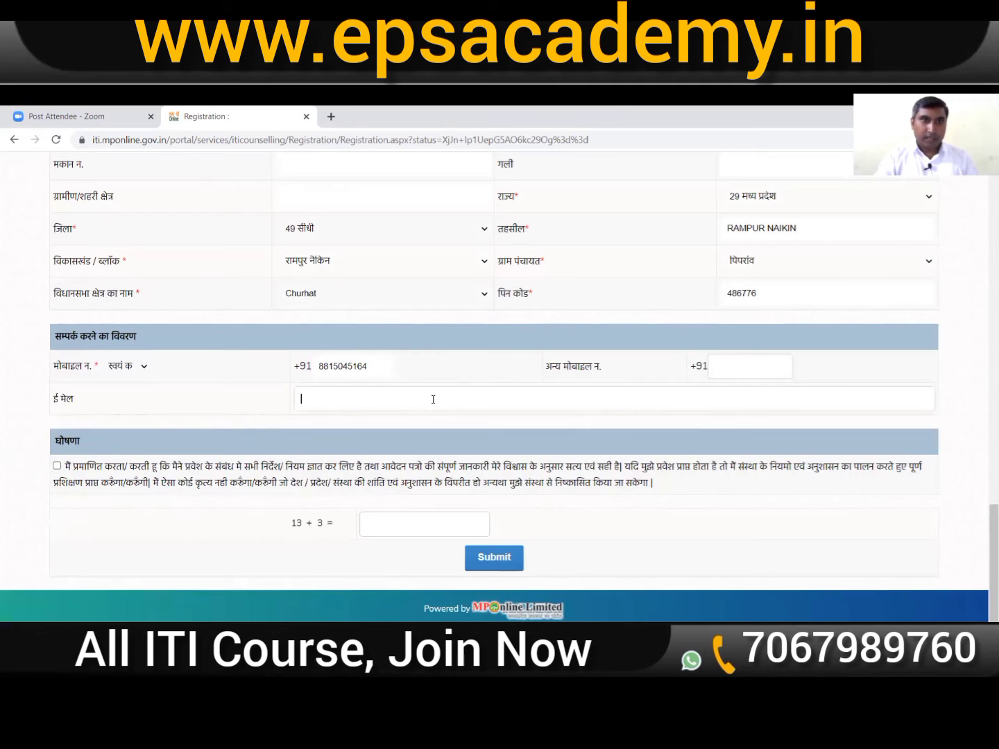
# Step: Tick the declaration checkbox and enter the applicant's Gmail e-mail address in the ई मेल field
pyautogui.click(57, 467)
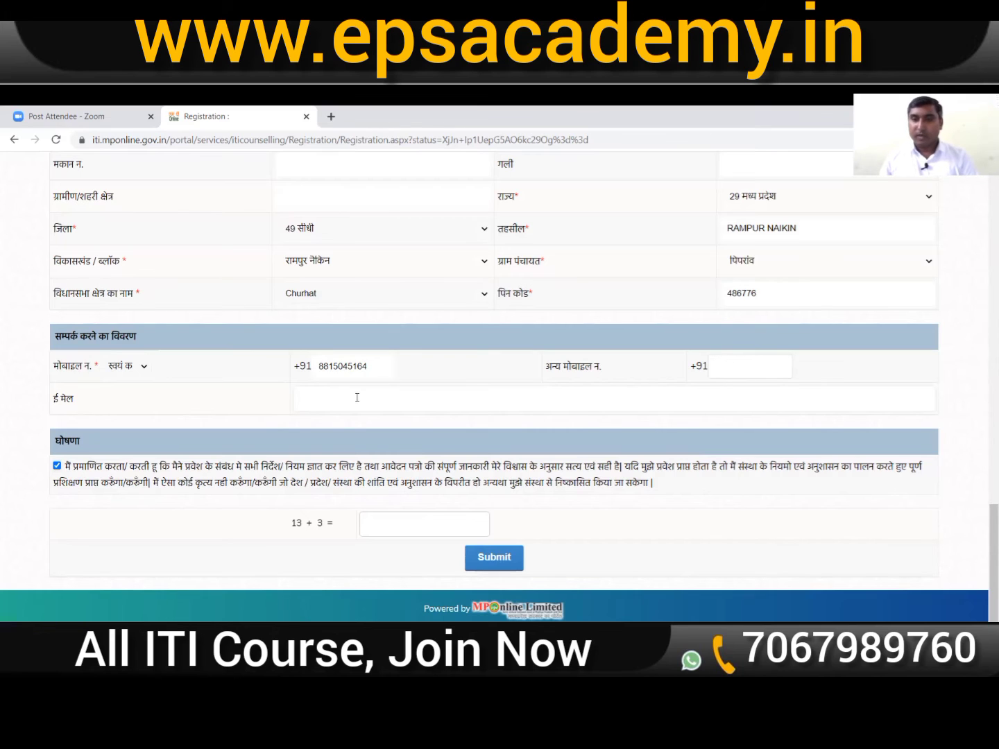
pyautogui.click(344, 406)
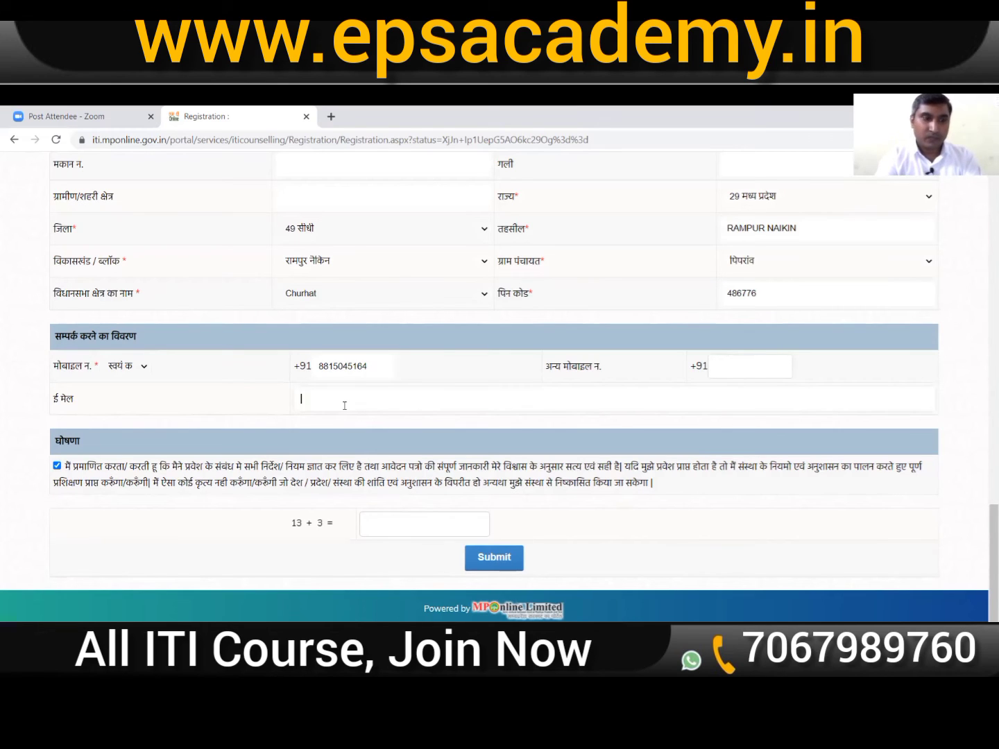
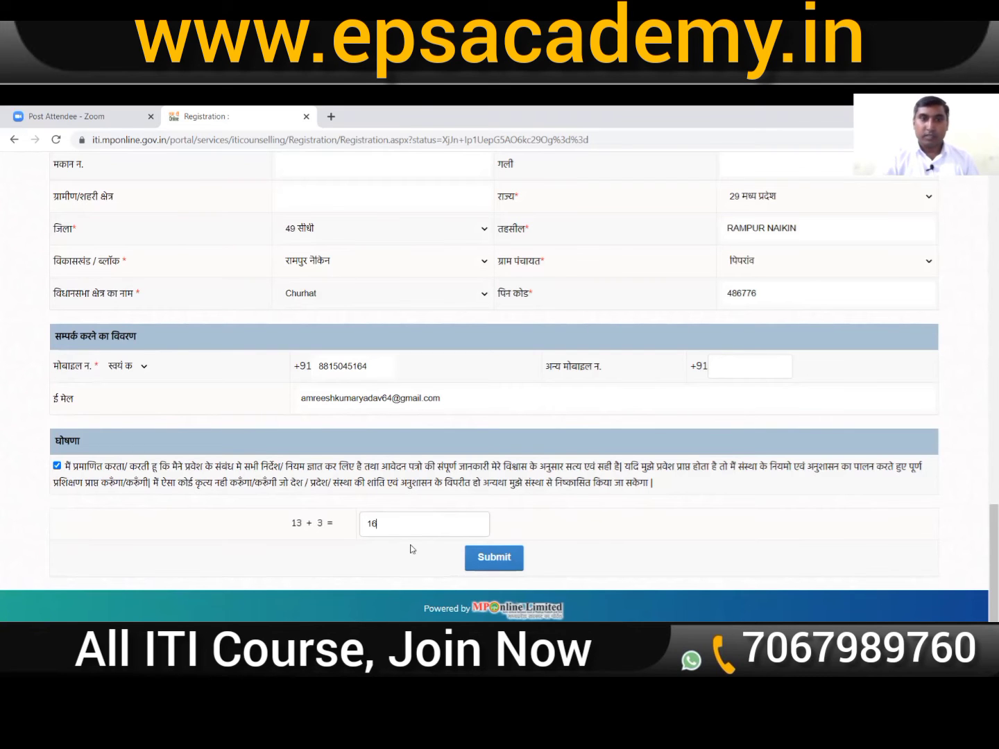
# Step: Enter a Samagra ID and submit, then clear it after the portal rejects it as invalid
pyautogui.scroll(5, 635, 462)
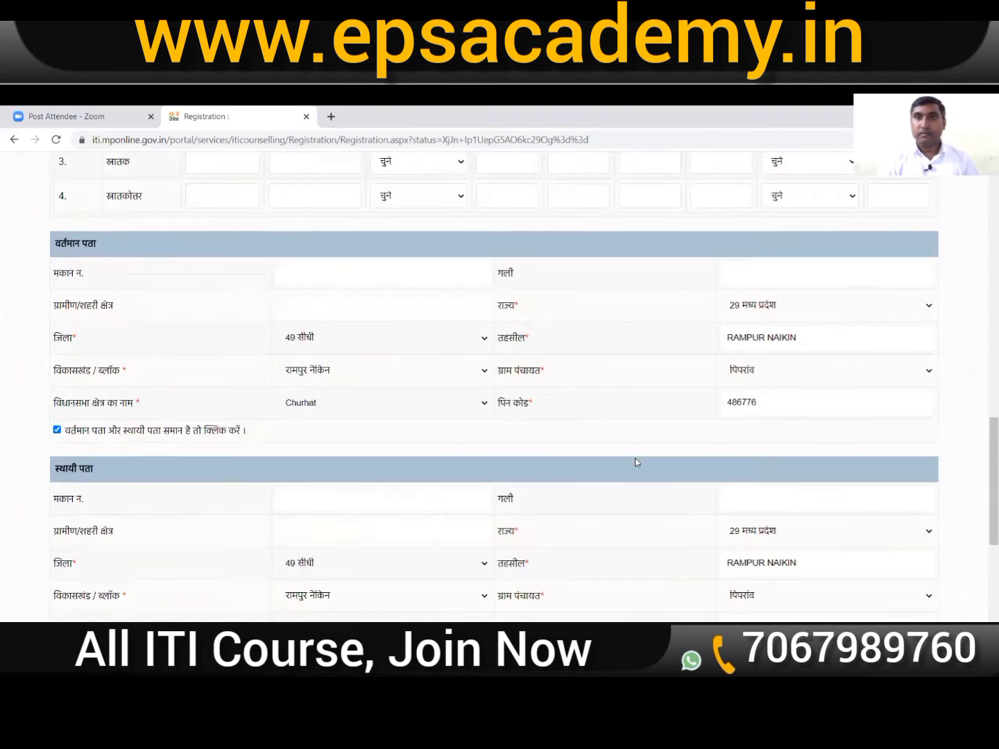
pyautogui.scroll(12, 635, 462)
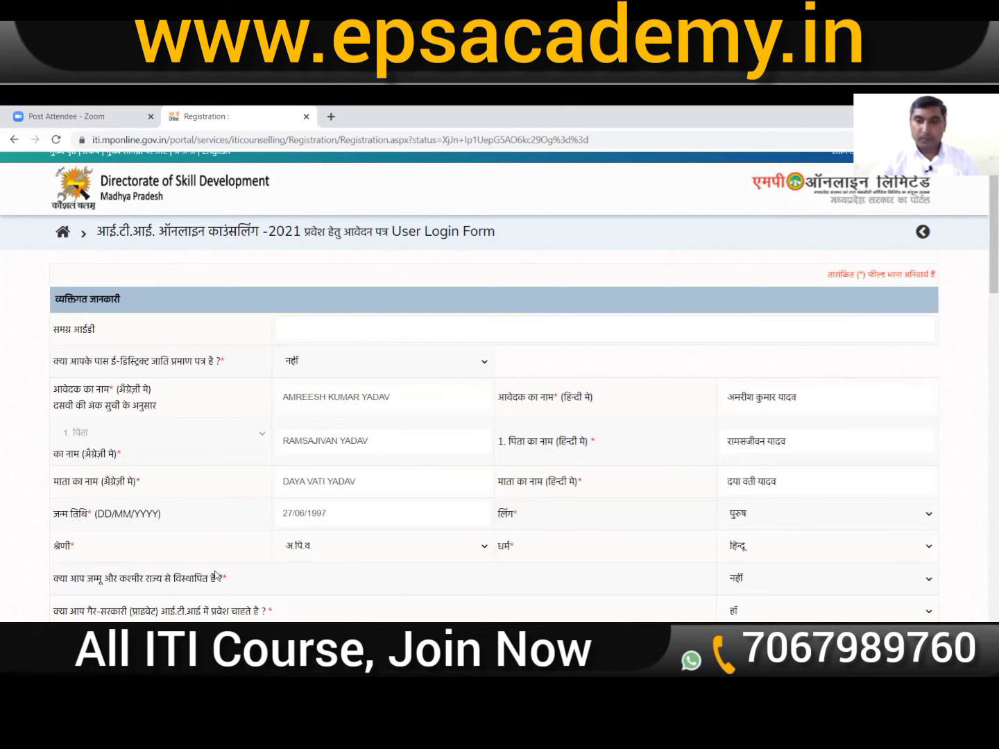
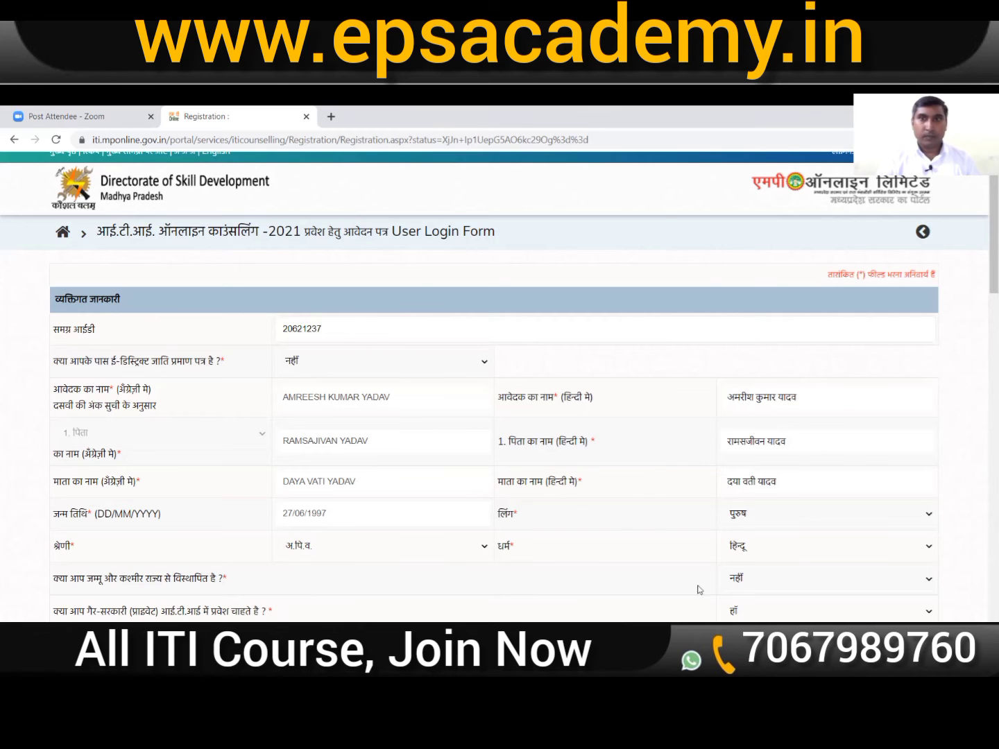
pyautogui.scroll(-3, 564, 389)
pyautogui.scroll(-15, 564, 384)
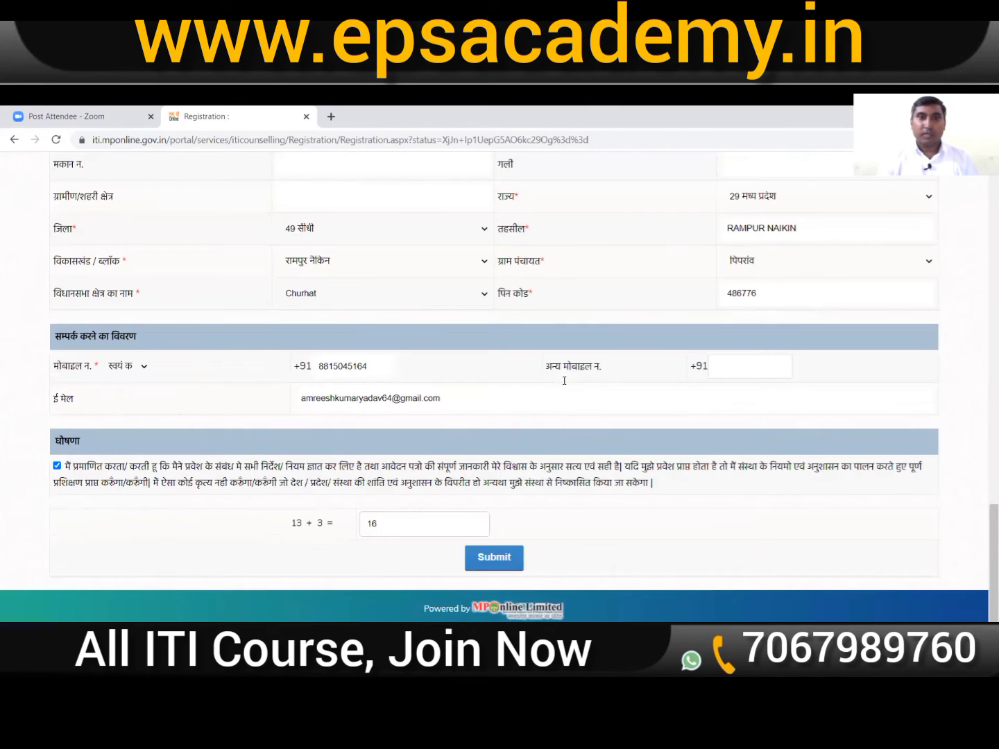
pyautogui.click(498, 561)
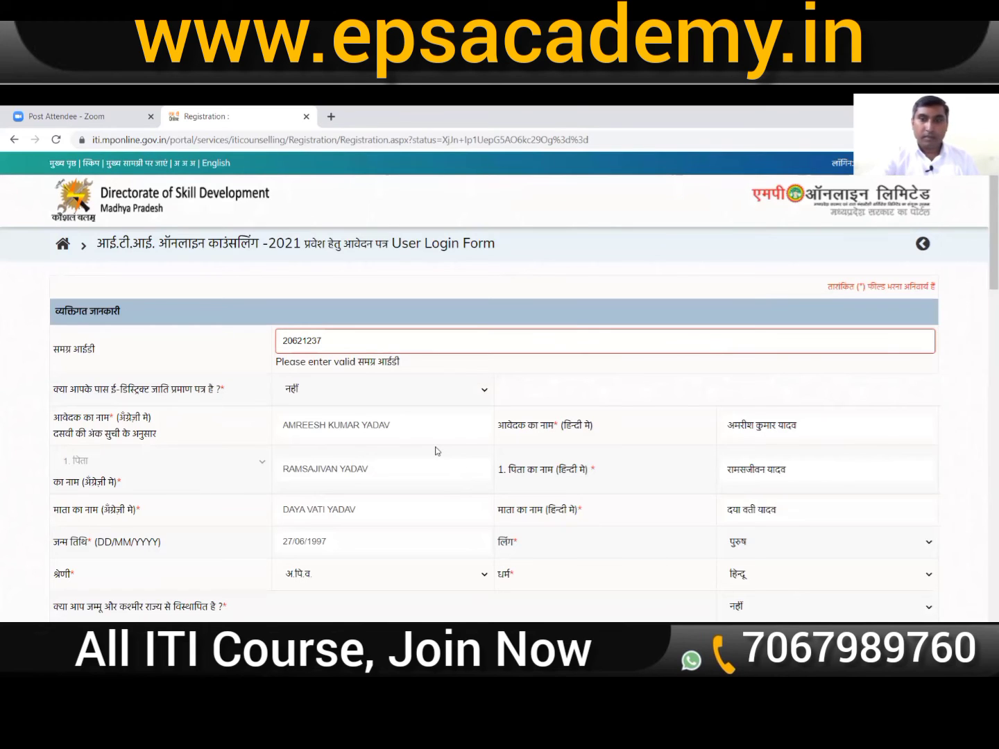
pyautogui.press('BackSpace')
pyautogui.press('BackSpace')
pyautogui.press('BackSpace')
pyautogui.press('BackSpace')
pyautogui.press('BackSpace')
pyautogui.press('BackSpace')
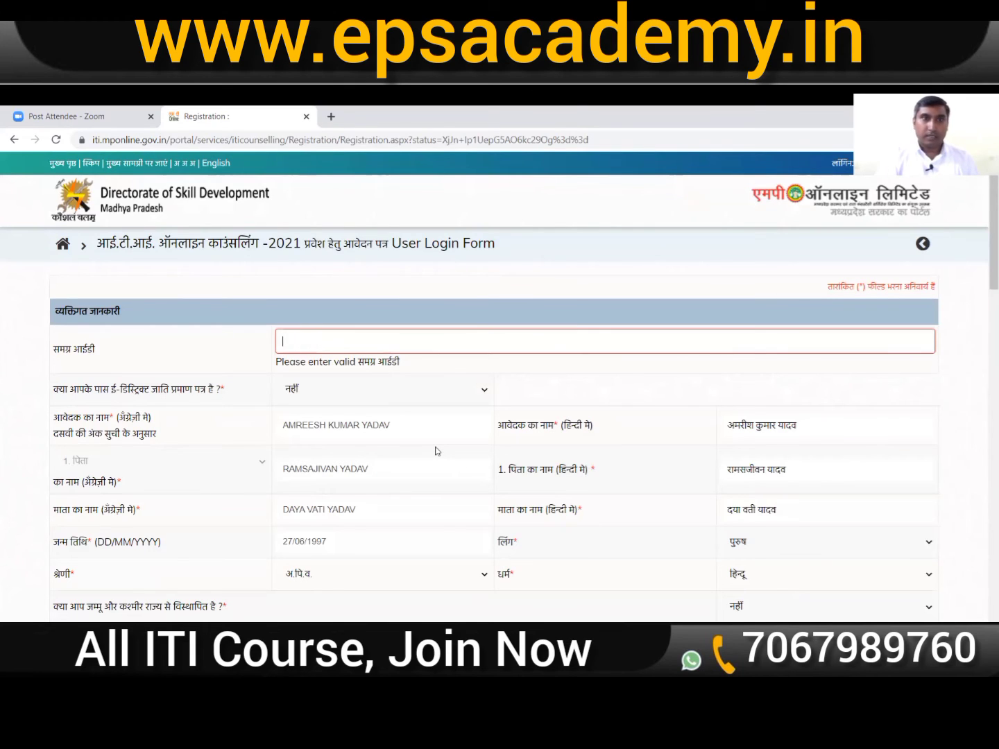
pyautogui.scroll(-20, 915, 463)
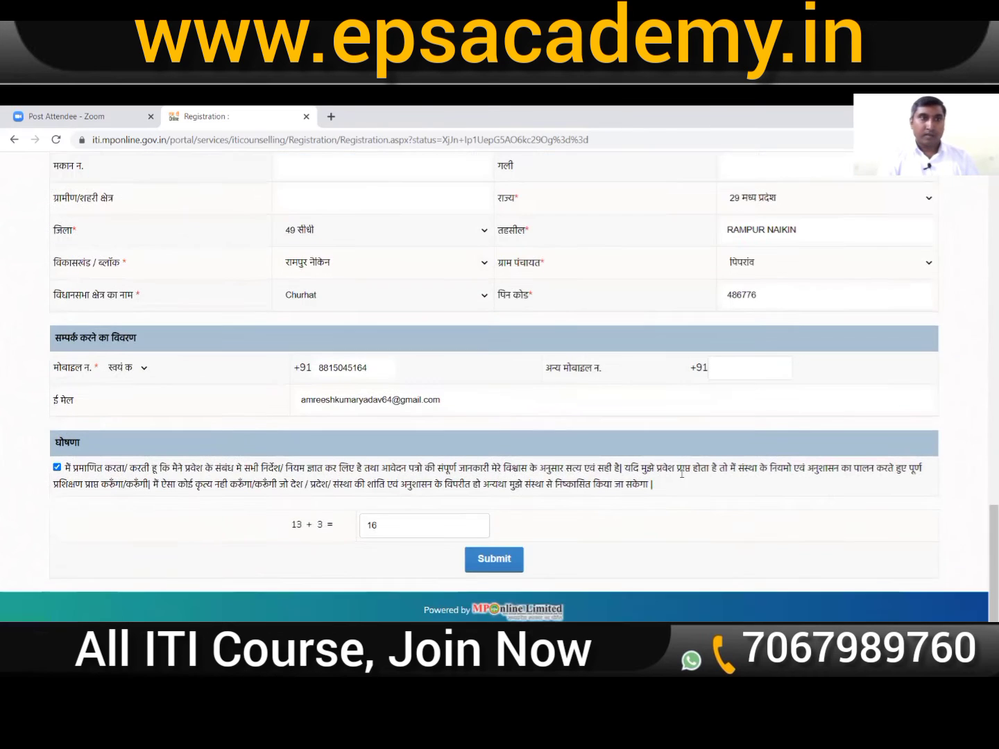
# Step: Resubmit the form and review the Enclosures page down to the photo and signature upload fields
pyautogui.click(499, 564)
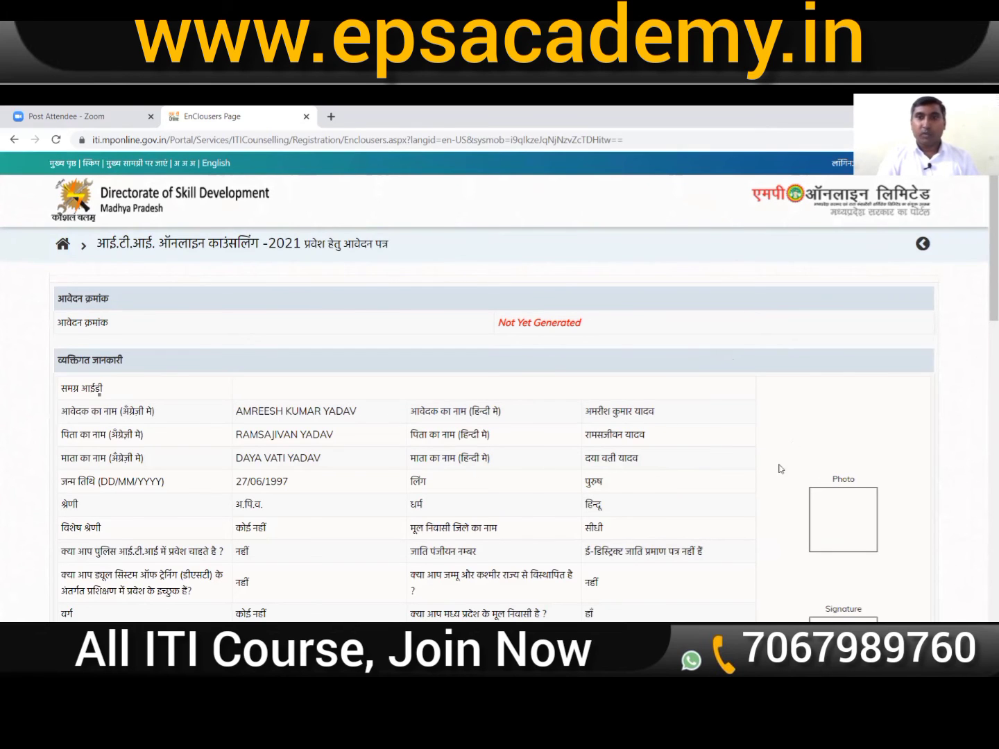
pyautogui.scroll(-3, 555, 464)
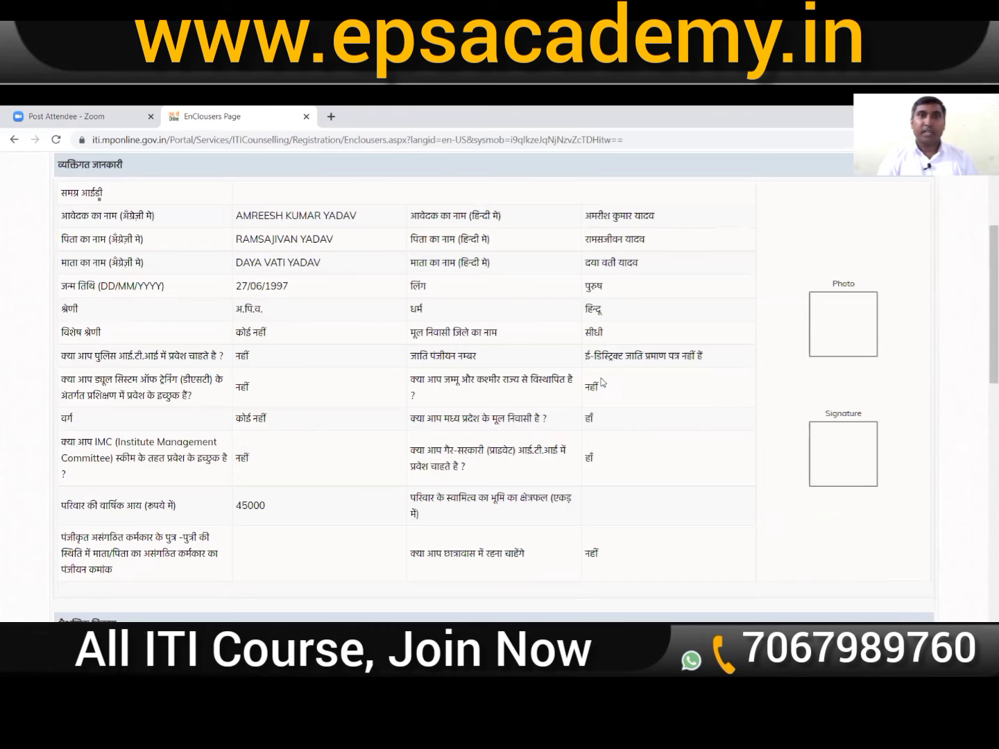
pyautogui.scroll(-2, 595, 409)
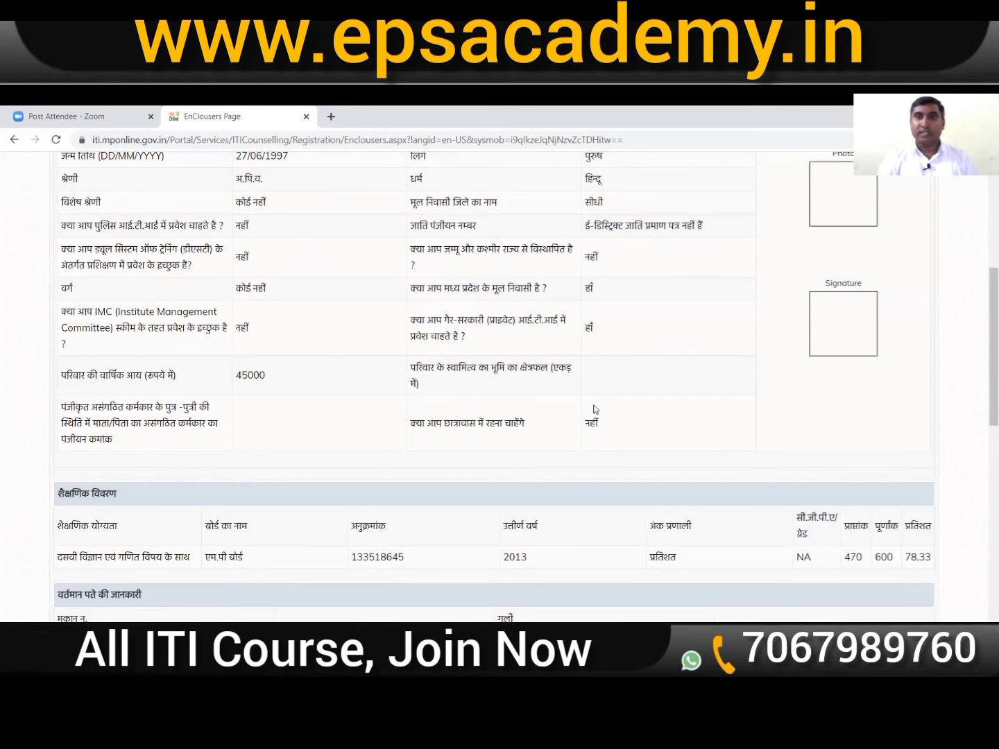
pyautogui.scroll(-3, 595, 409)
pyautogui.scroll(-7, 595, 409)
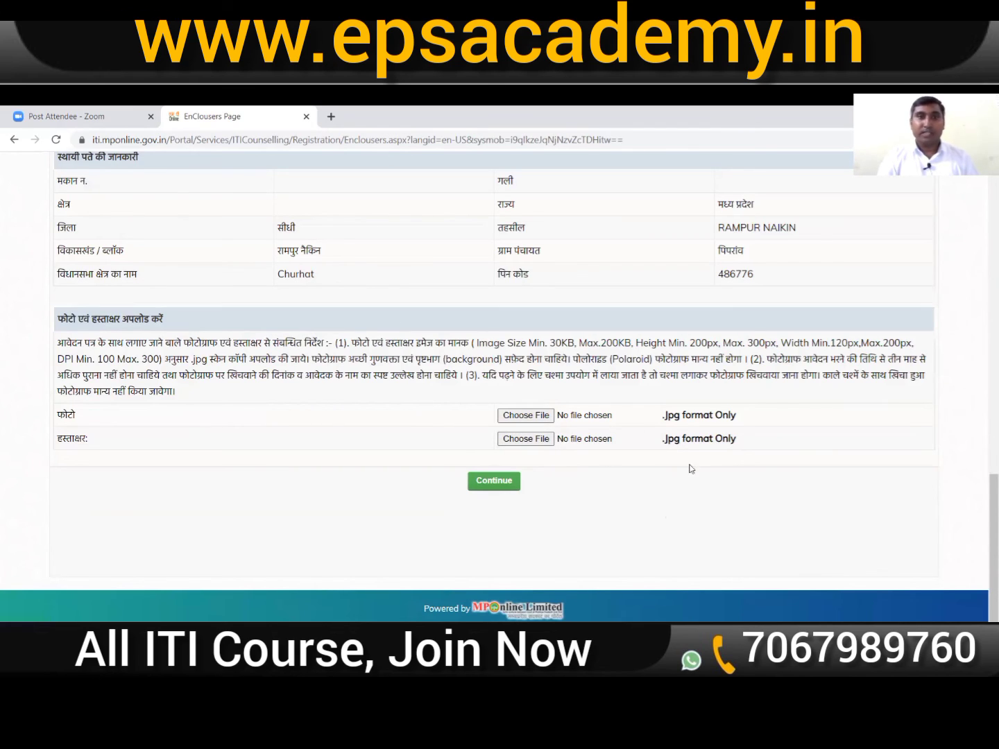
pyautogui.scroll(7, 798, 503)
pyautogui.scroll(7, 805, 496)
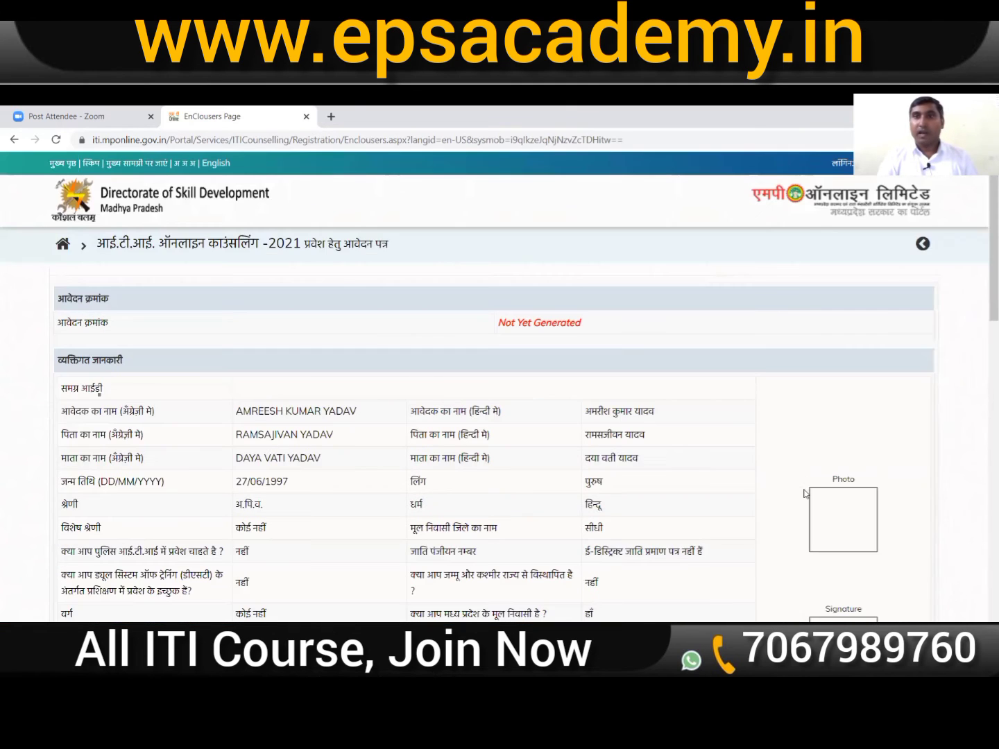
pyautogui.scroll(-2, 915, 461)
pyautogui.scroll(-10, 779, 406)
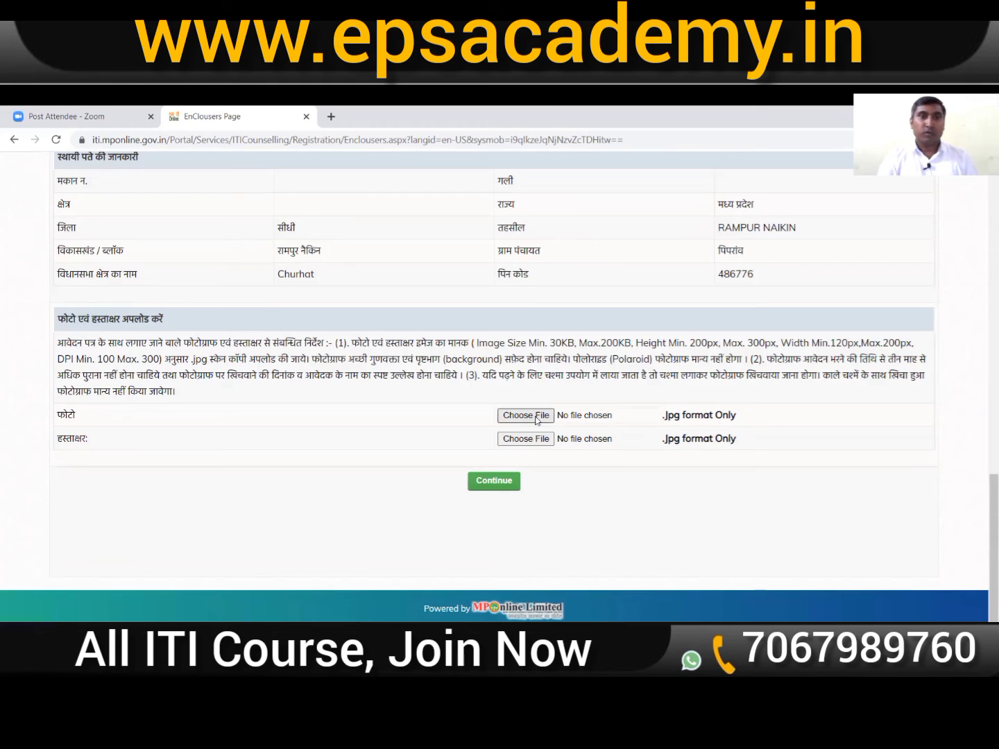
# Step: Attach PHOTO.jpg from F:\All DOCUMENTS\applicant folder as the photograph
pyautogui.click(536, 416)
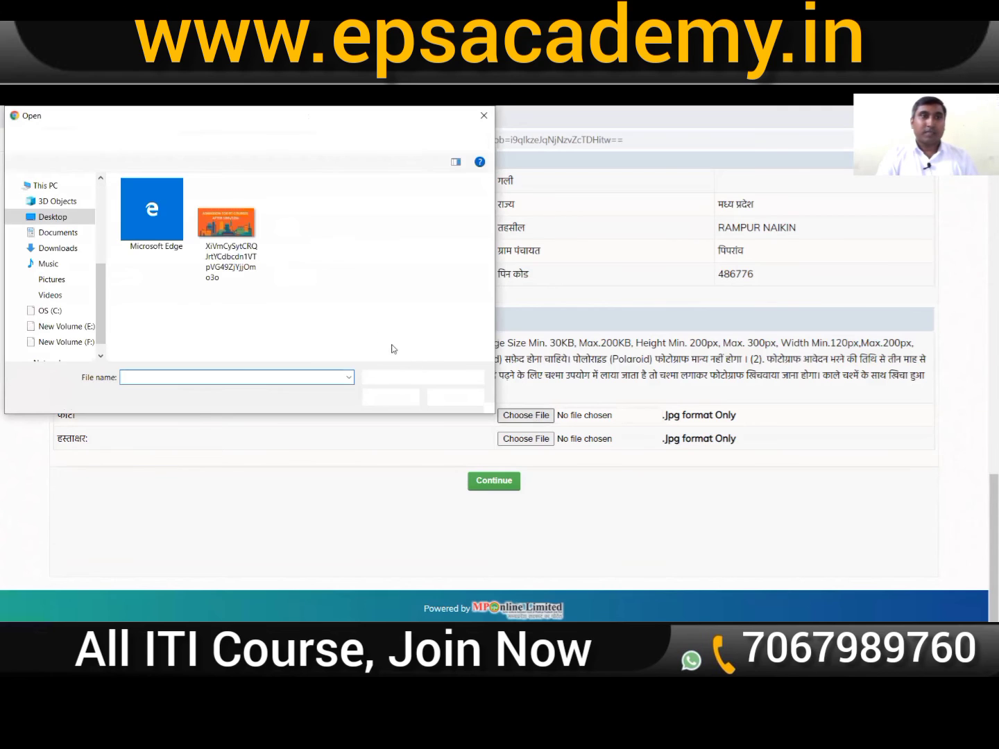
pyautogui.click(58, 343)
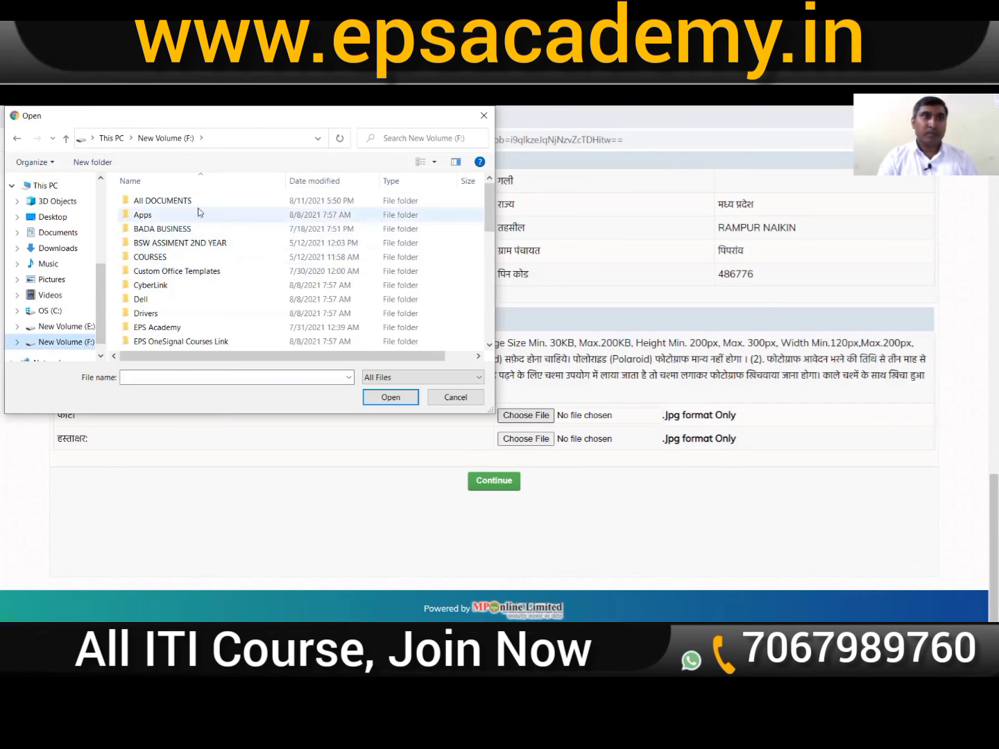
pyautogui.doubleClick(200, 203)
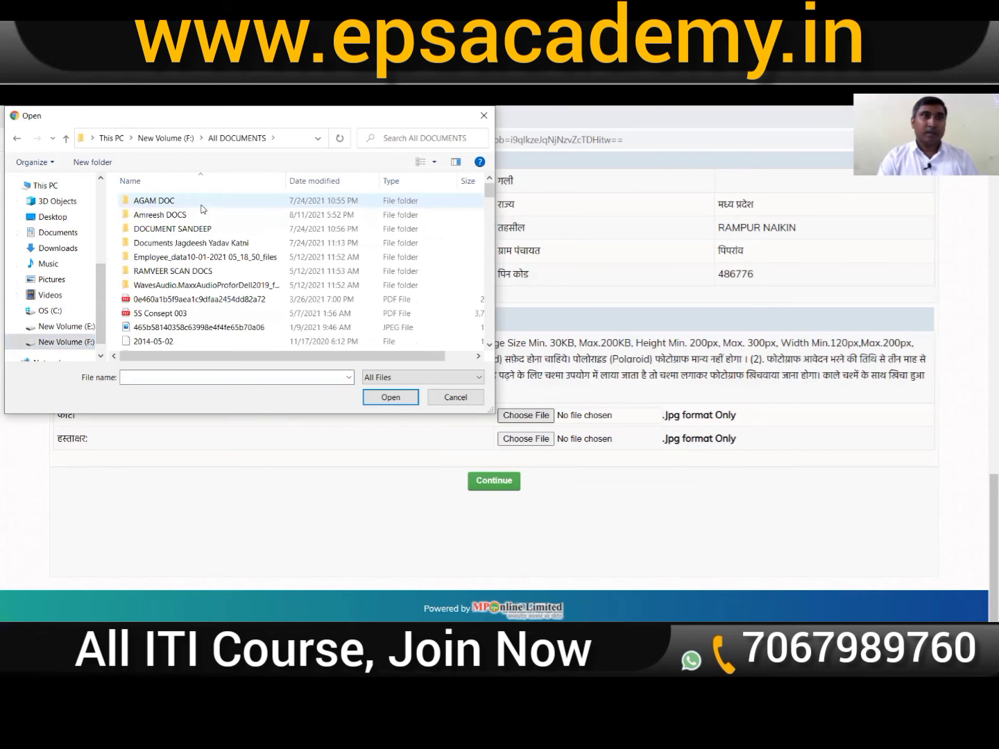
pyautogui.doubleClick(200, 215)
pyautogui.doubleClick(159, 227)
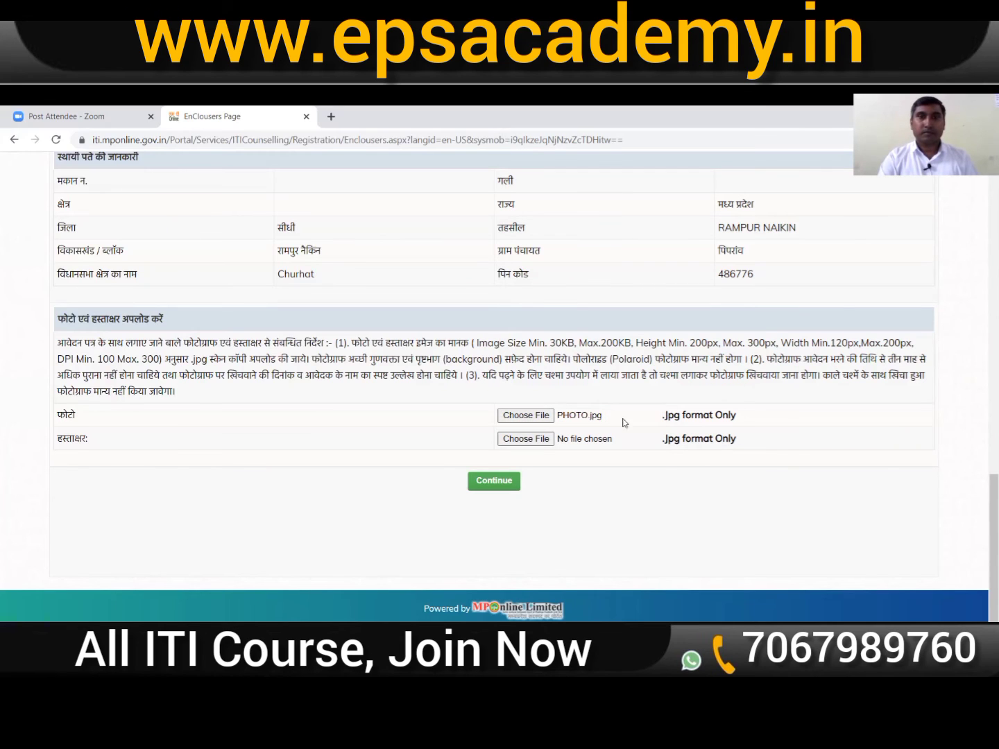
# Step: Attach SIGN.jpg as the signature and continue to generate the application preview
pyautogui.click(535, 440)
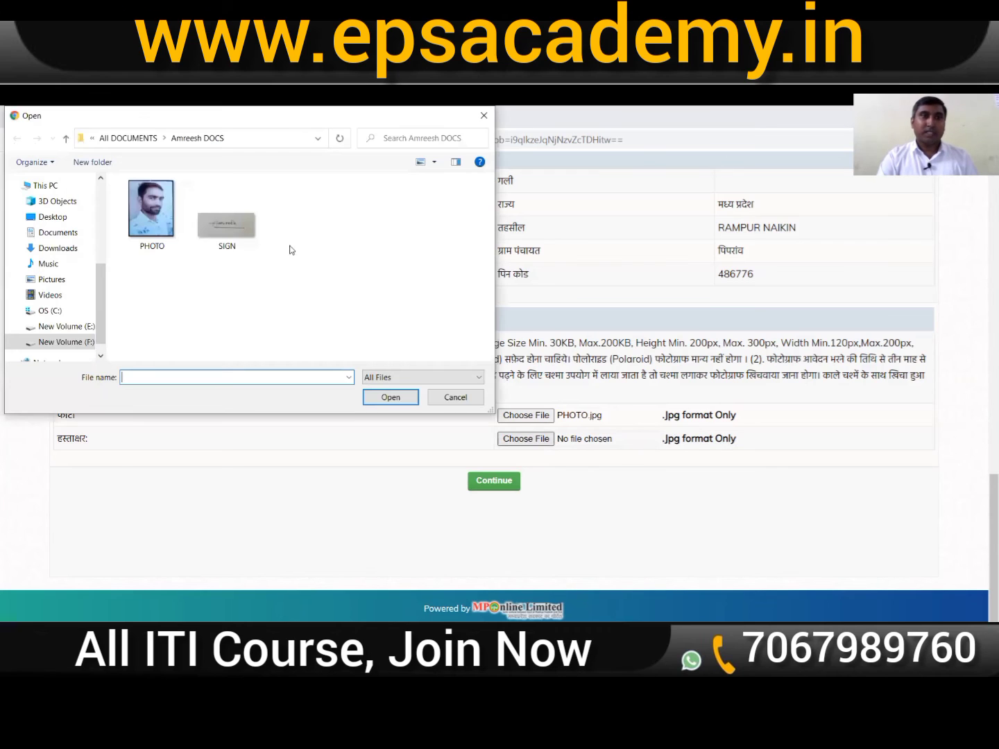
pyautogui.click(241, 232)
pyautogui.press('Return')
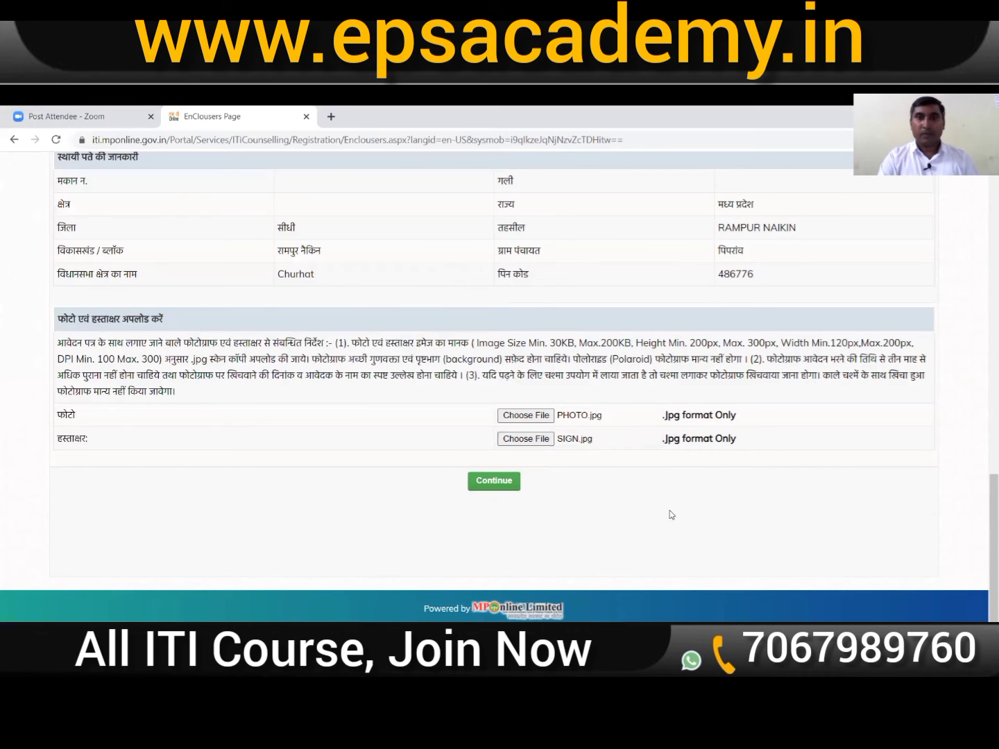
pyautogui.click(500, 490)
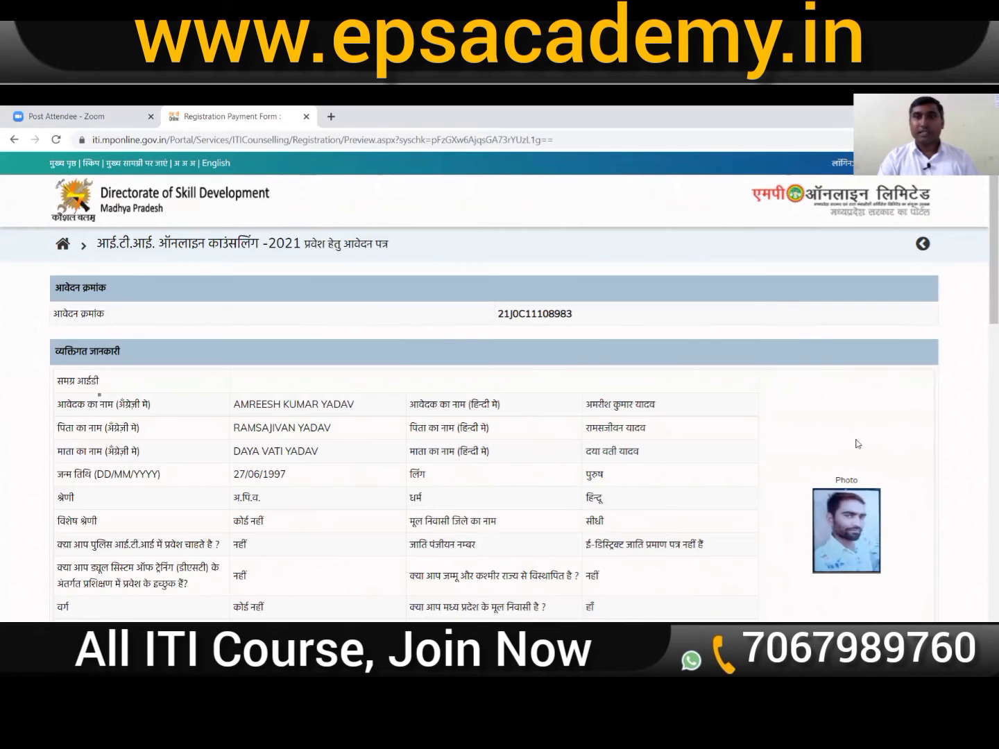
# Step: Review the application preview down to the 35 rupee fee and proceed to payment
pyautogui.scroll(-1, 857, 444)
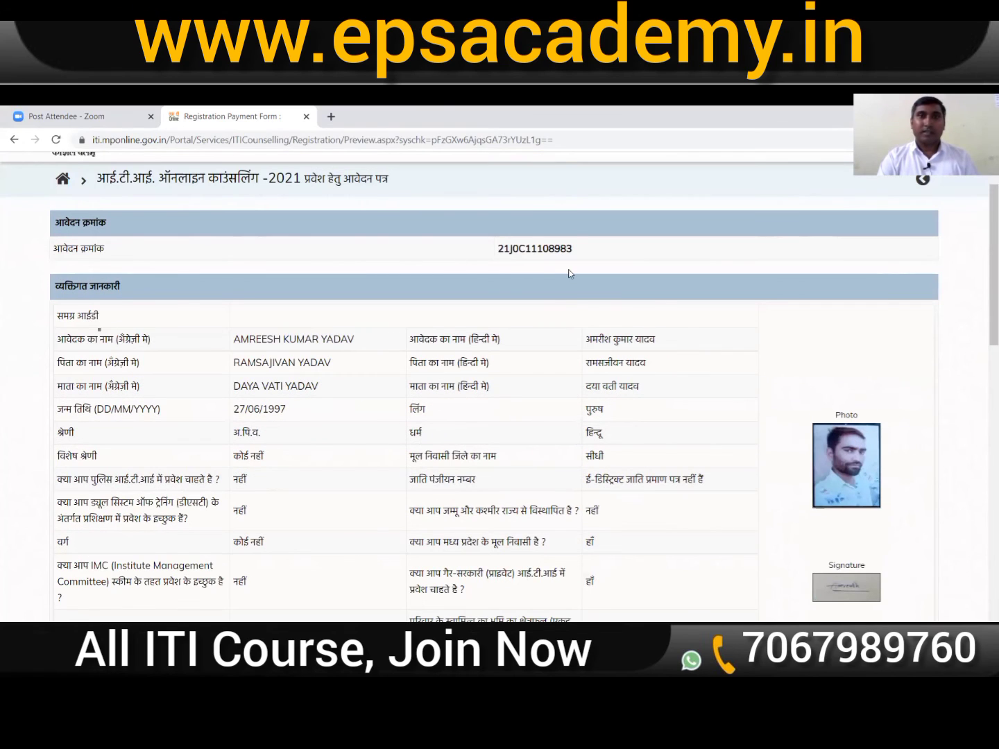
pyautogui.scroll(-3, 770, 414)
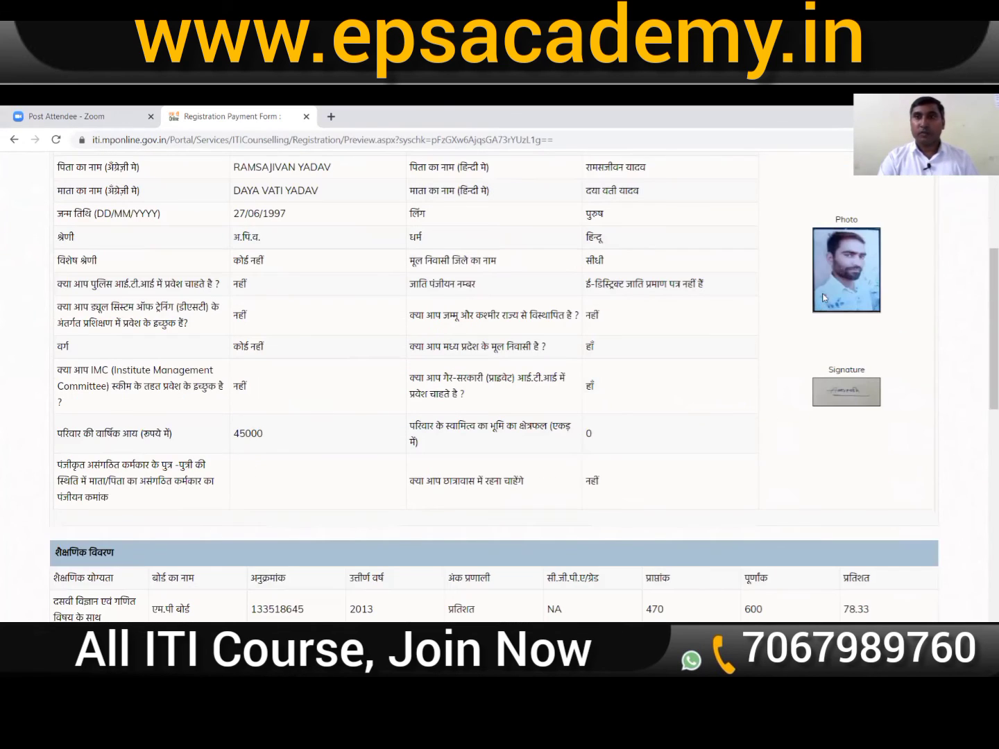
pyautogui.scroll(-5, 845, 416)
pyautogui.scroll(-5, 633, 371)
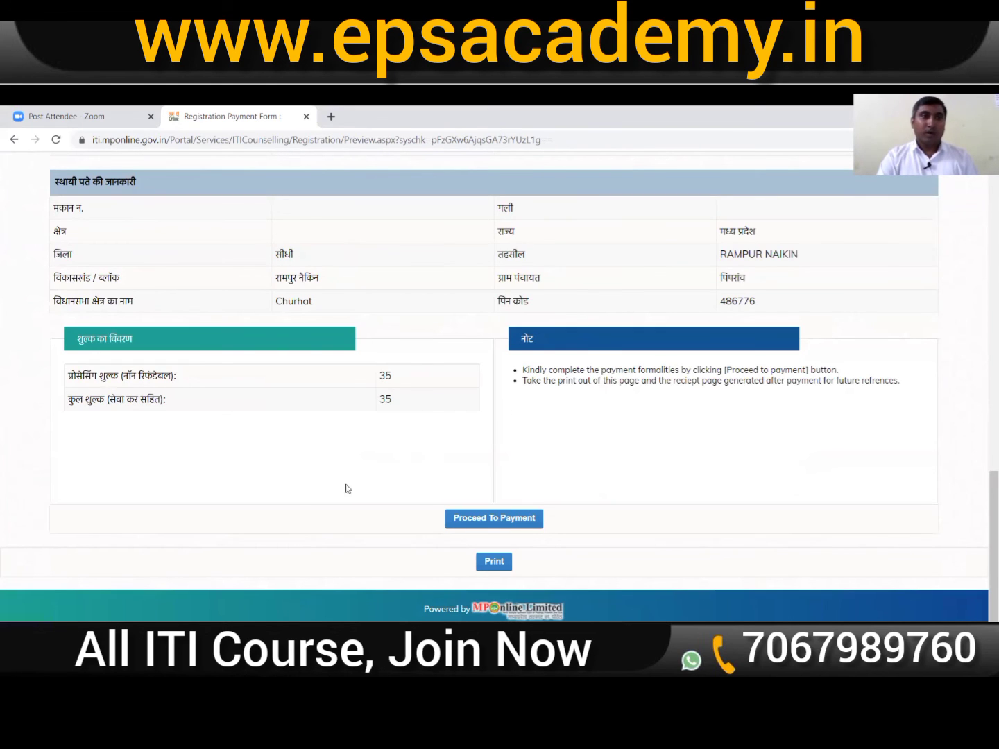
pyautogui.click(494, 525)
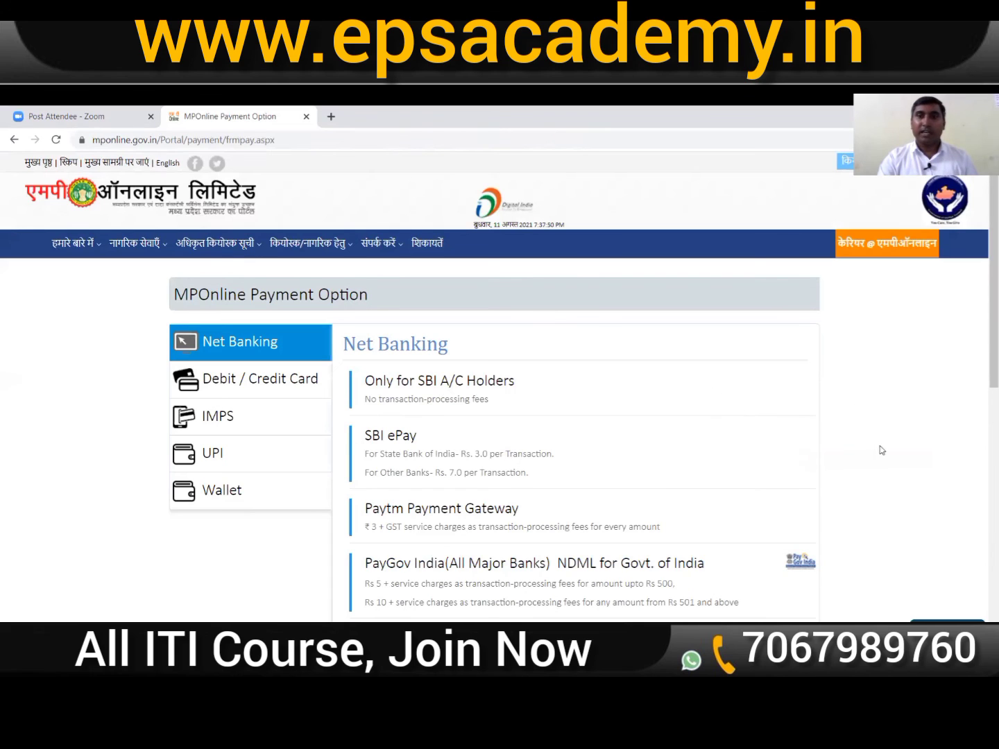
# Step: Compare the Debit / Credit Card and UPI payment gateway options
pyautogui.scroll(-2, 881, 453)
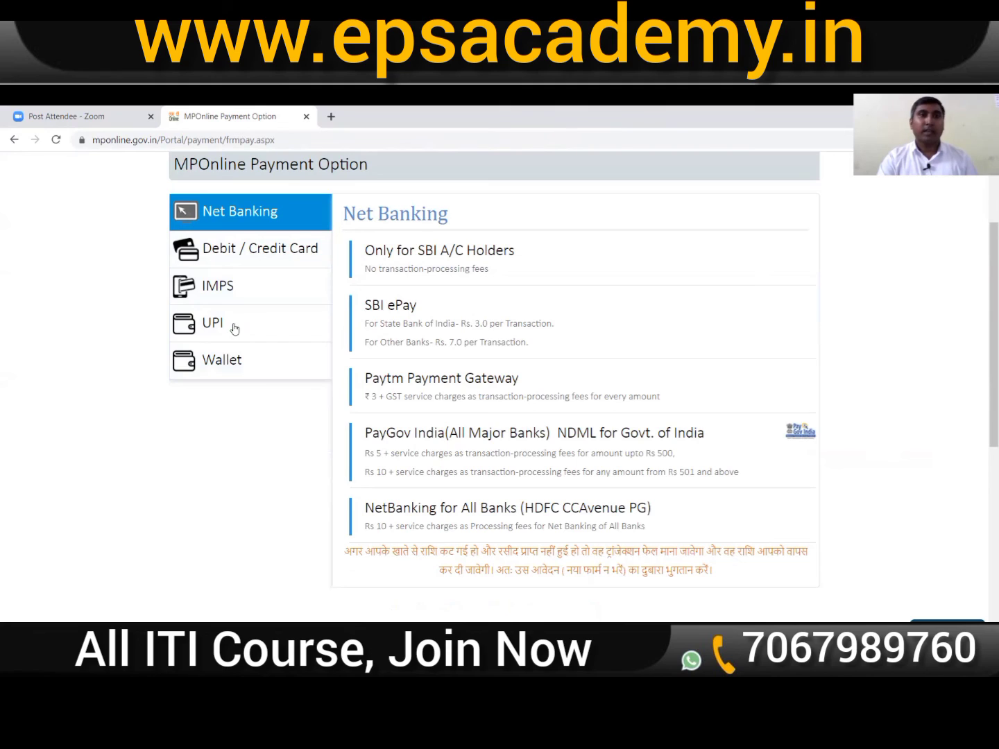
pyautogui.click(259, 253)
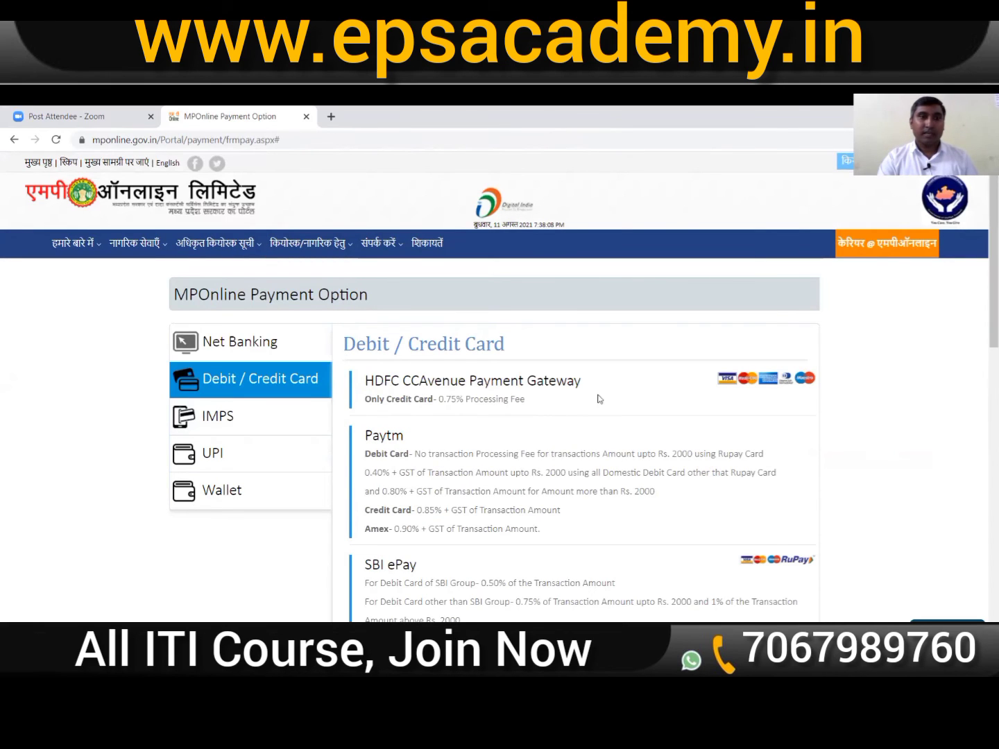
pyautogui.scroll(-2, 628, 412)
pyautogui.scroll(-1, 632, 415)
pyautogui.scroll(2, 624, 381)
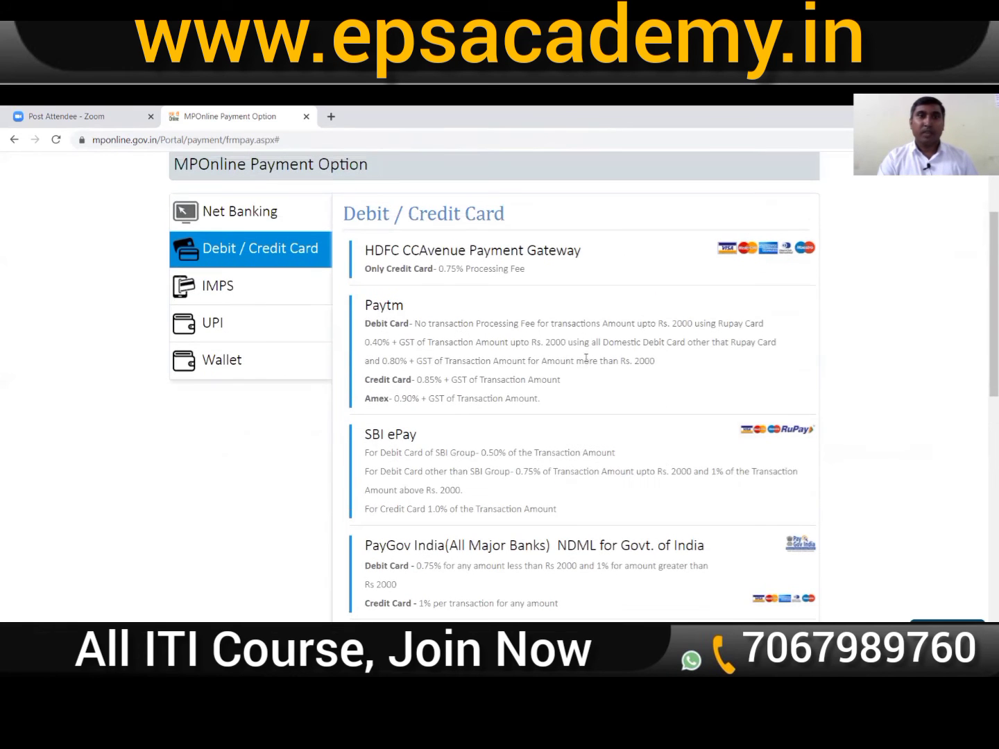
pyautogui.click(242, 334)
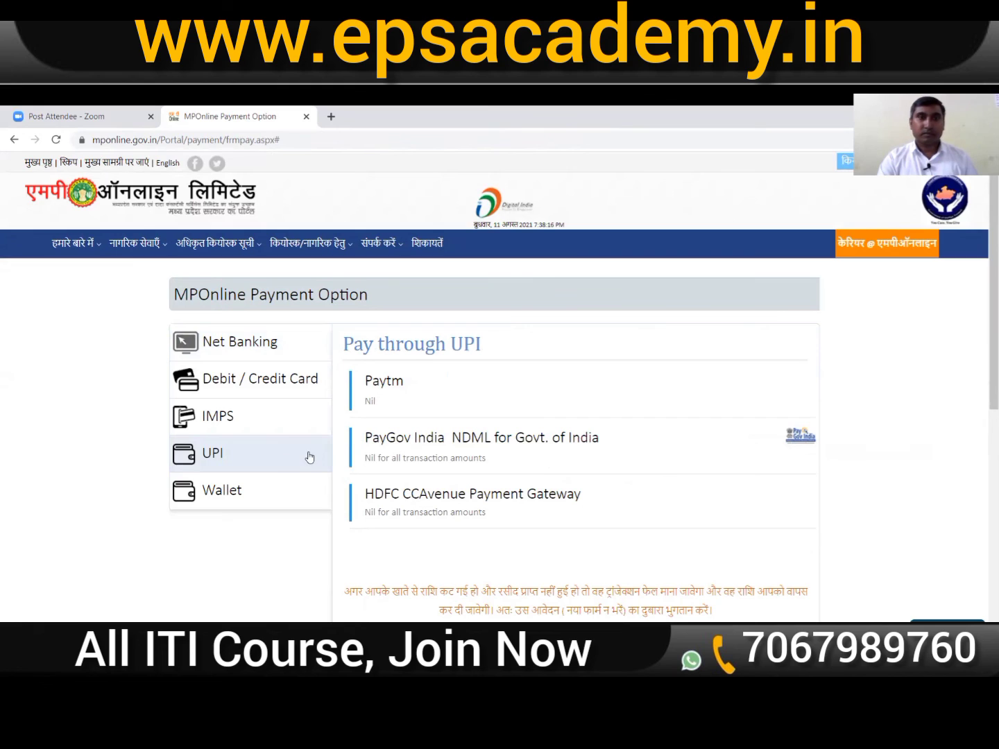
pyautogui.scroll(-1, 525, 423)
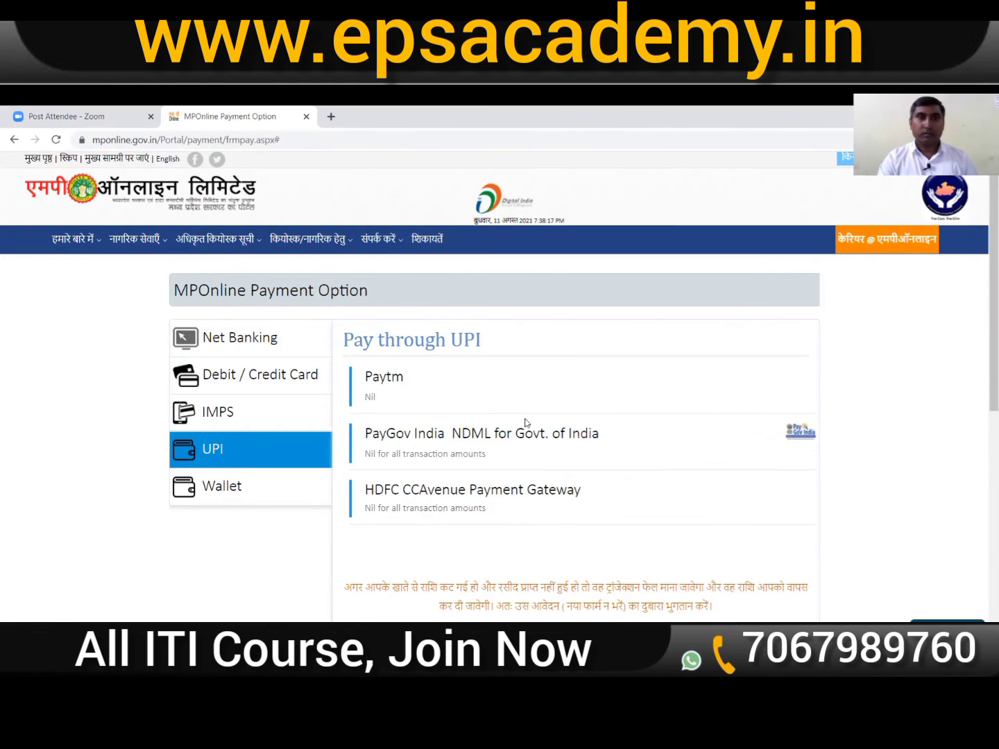
pyautogui.scroll(-1, 323, 415)
pyautogui.scroll(1, 280, 390)
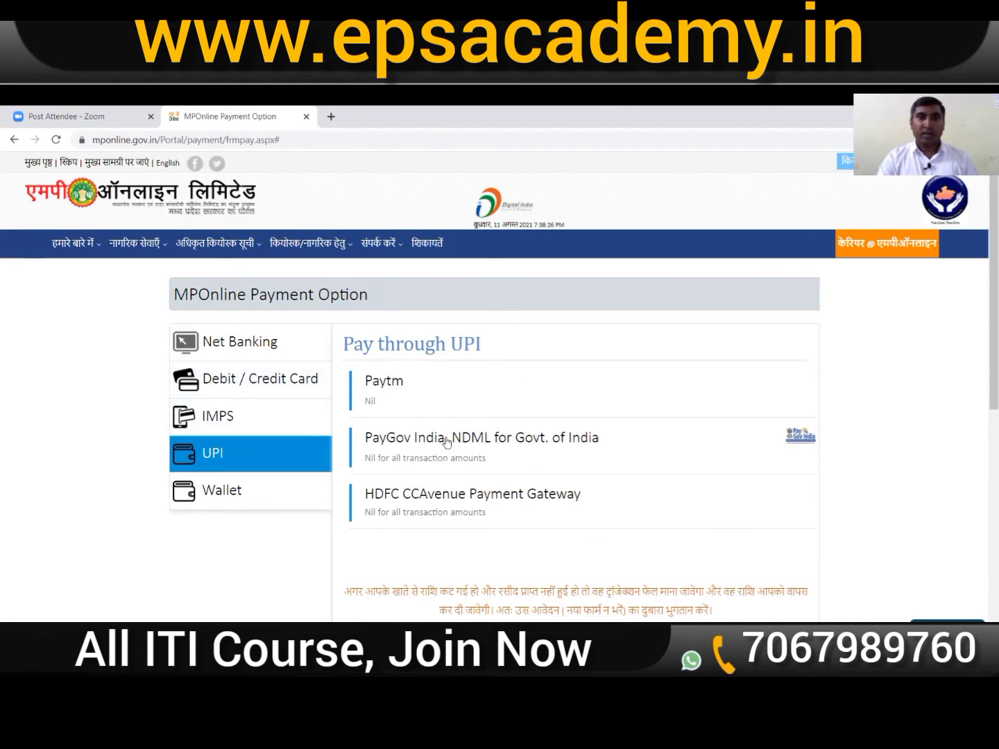
# Step: Choose Paytm under Debit / Credit Card to reach the Paytm checkout for 35 rupees
pyautogui.click(251, 387)
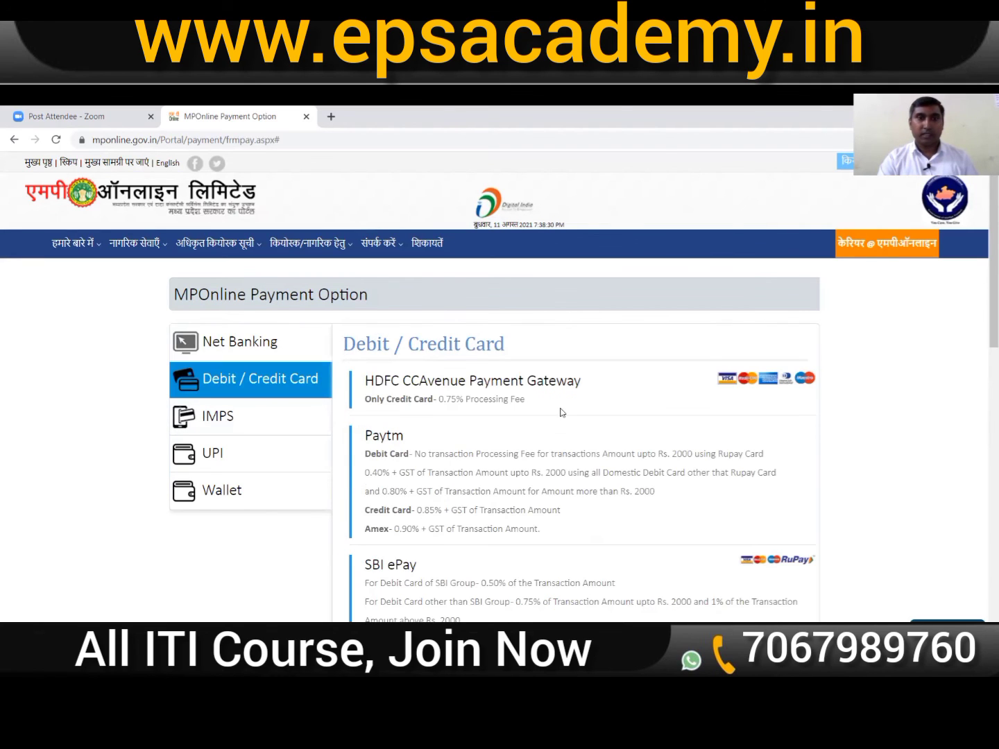
pyautogui.scroll(-2, 564, 410)
pyautogui.scroll(-4, 563, 409)
pyautogui.scroll(6, 562, 408)
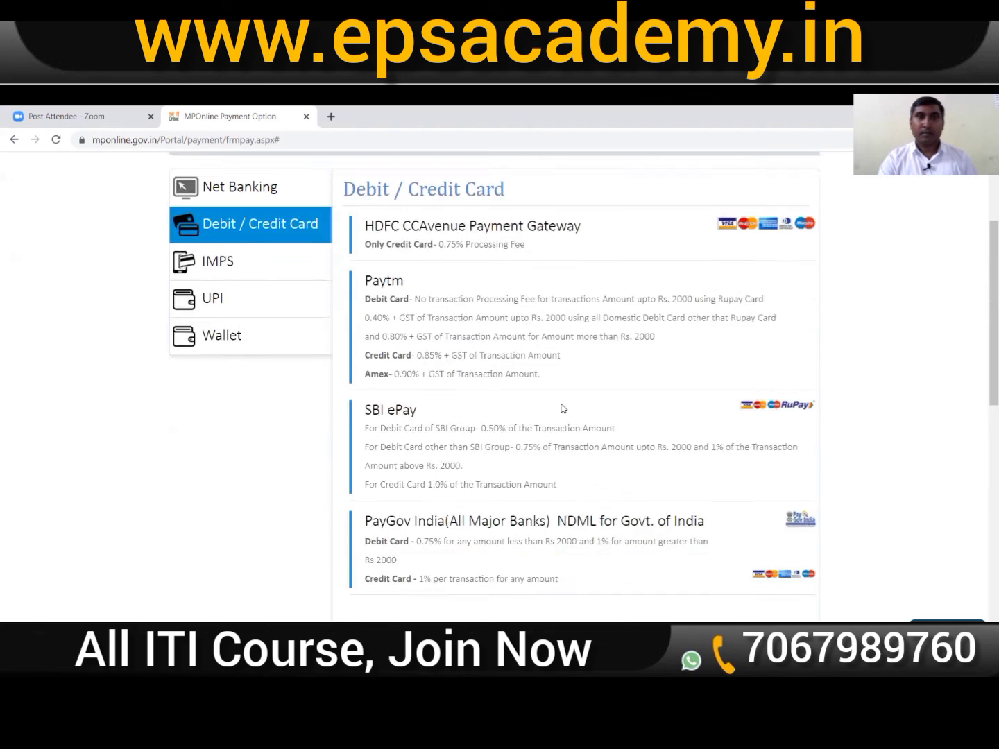
pyautogui.scroll(-1, 516, 422)
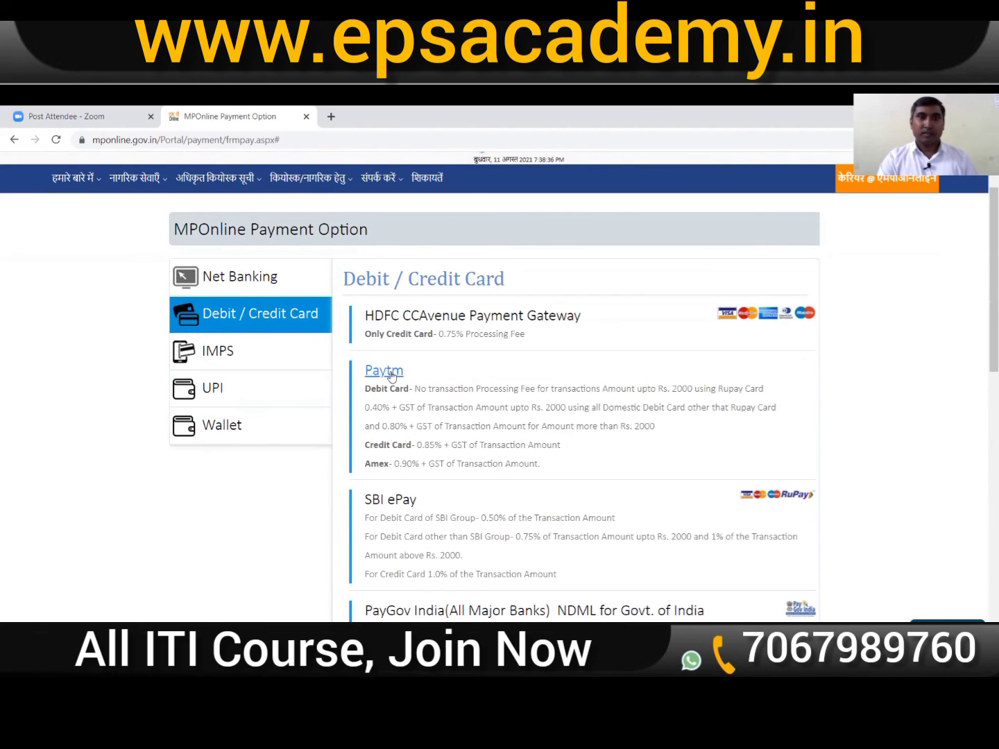
pyautogui.click(390, 374)
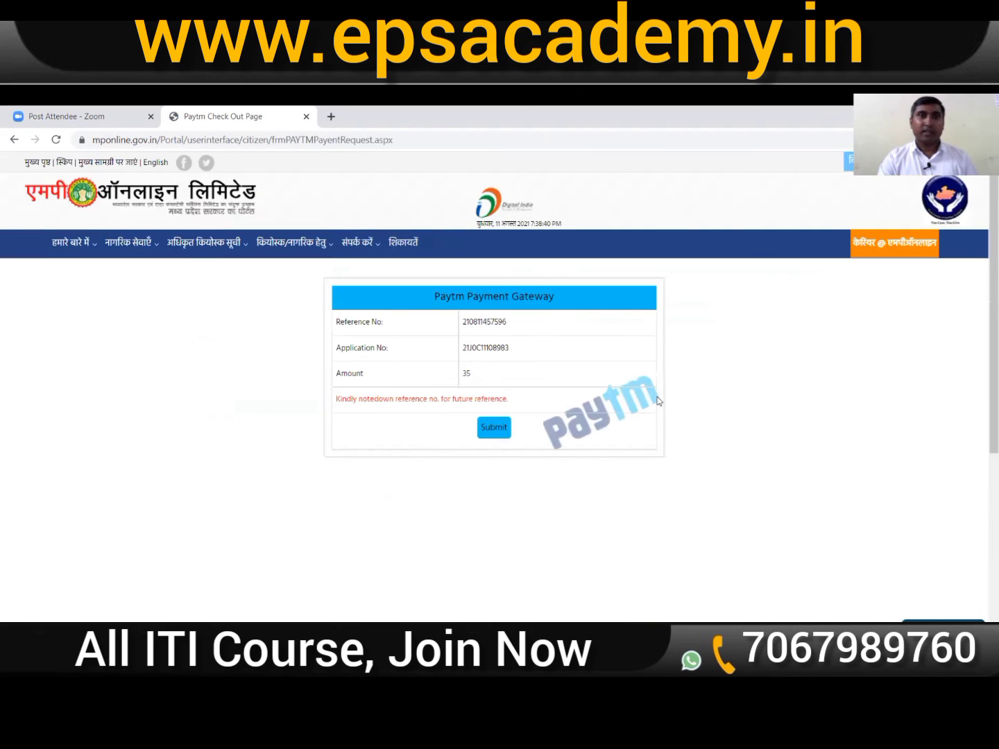